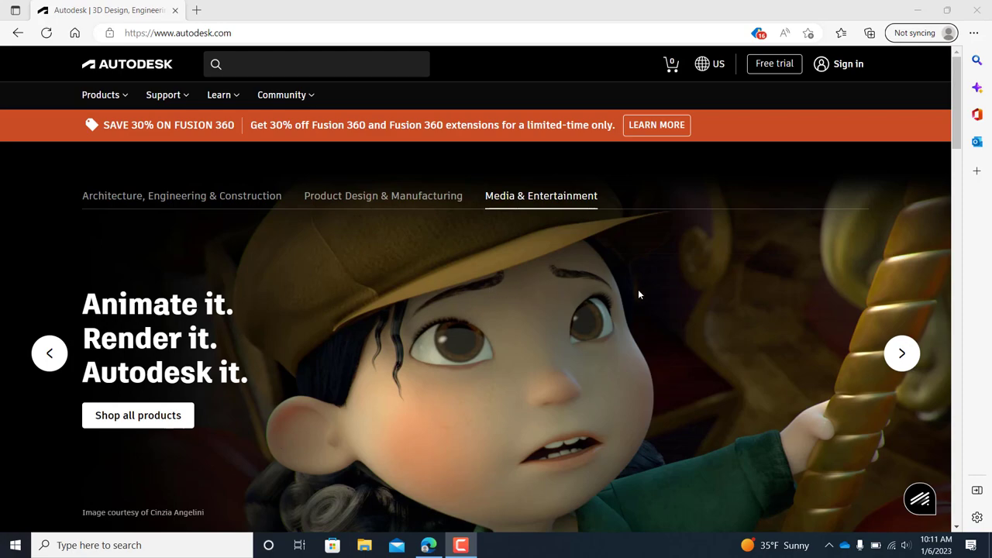
Follow the footer's 'Students and educators' link to the Education Community (Futureskilling) page.
scroll(576, 287, "down", 10)
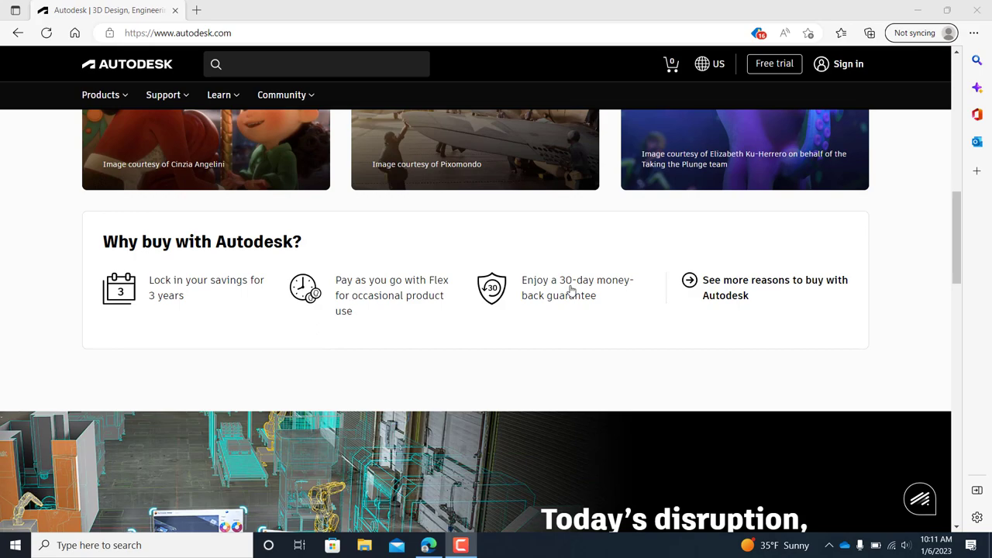
scroll(570, 290, "down", 10)
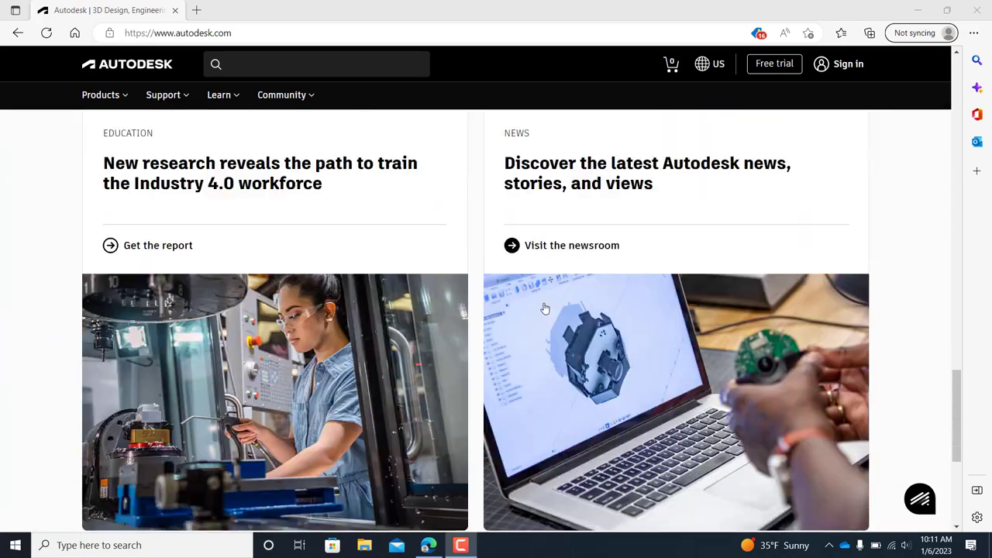
scroll(544, 309, "down", 2)
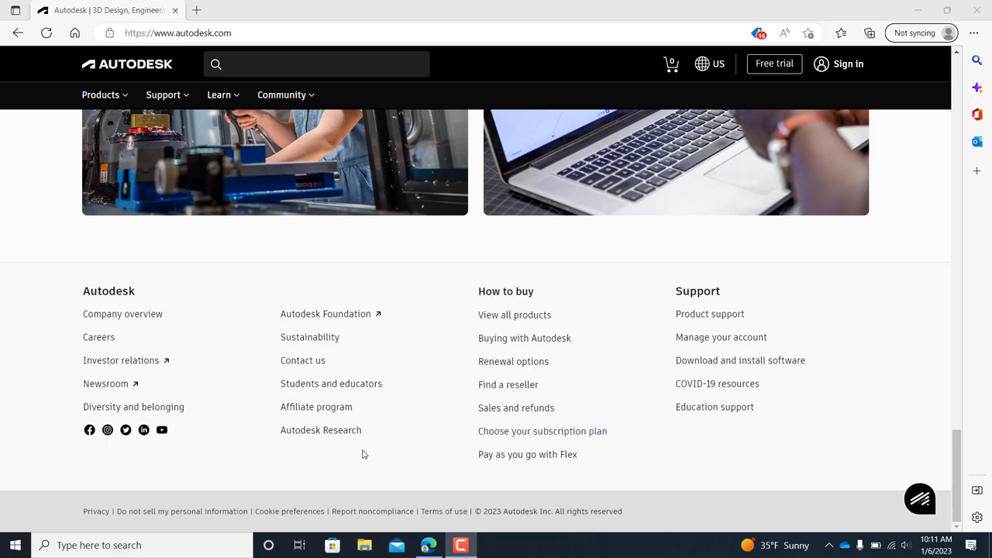
left_click(335, 385)
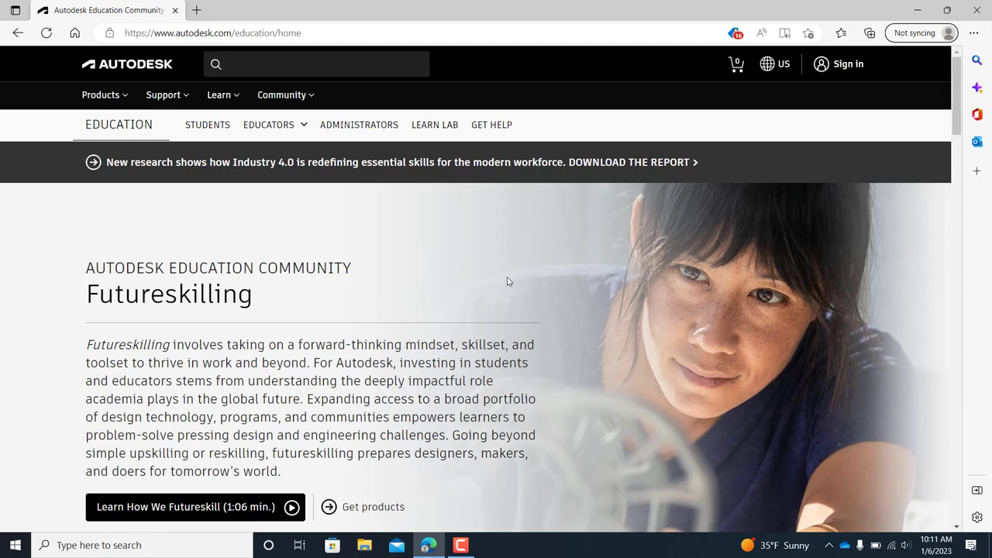
scroll(508, 283, "down", 2)
scroll(508, 284, "down", 1)
scroll(506, 293, "down", 1)
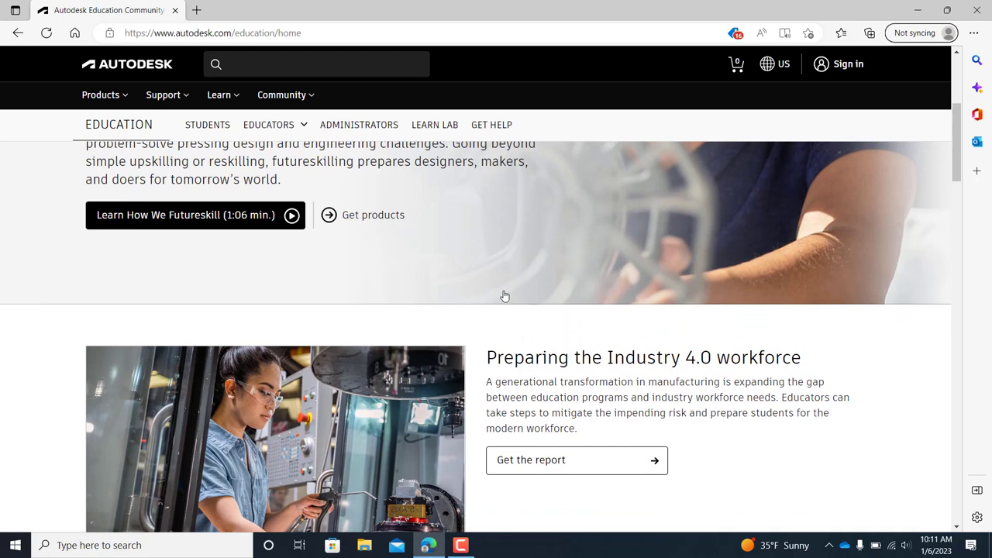
scroll(504, 295, "up", 1)
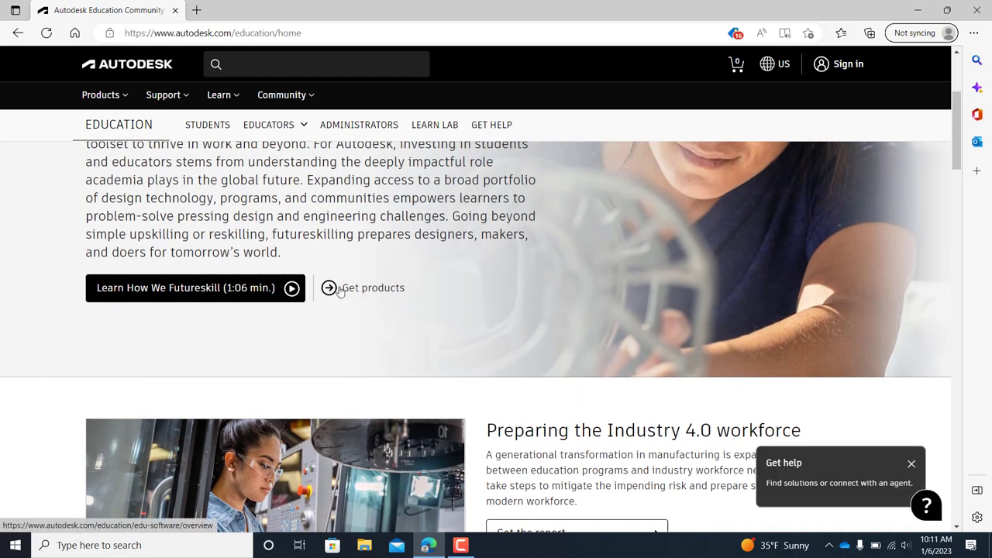
left_click(342, 292)
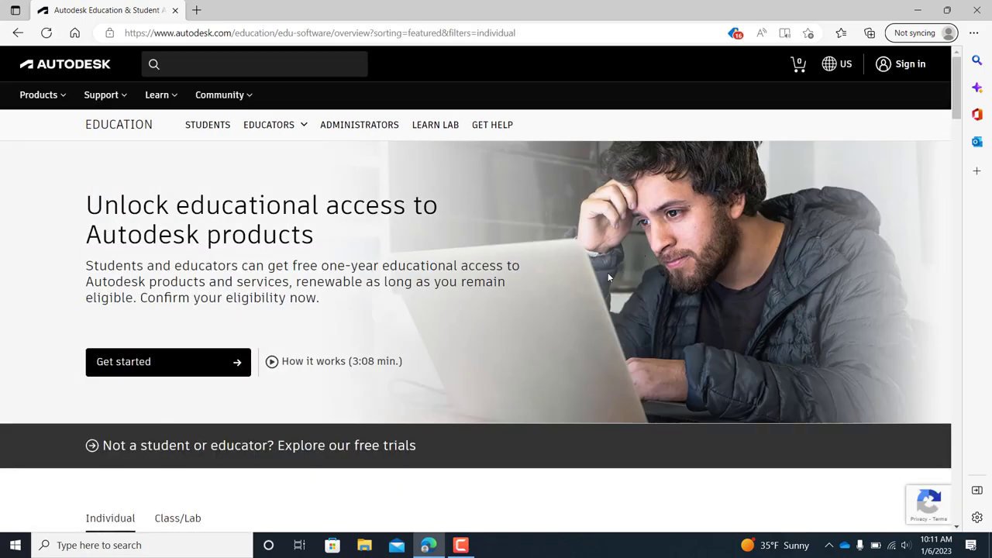
scroll(607, 272, "down", 3)
scroll(608, 272, "down", 2)
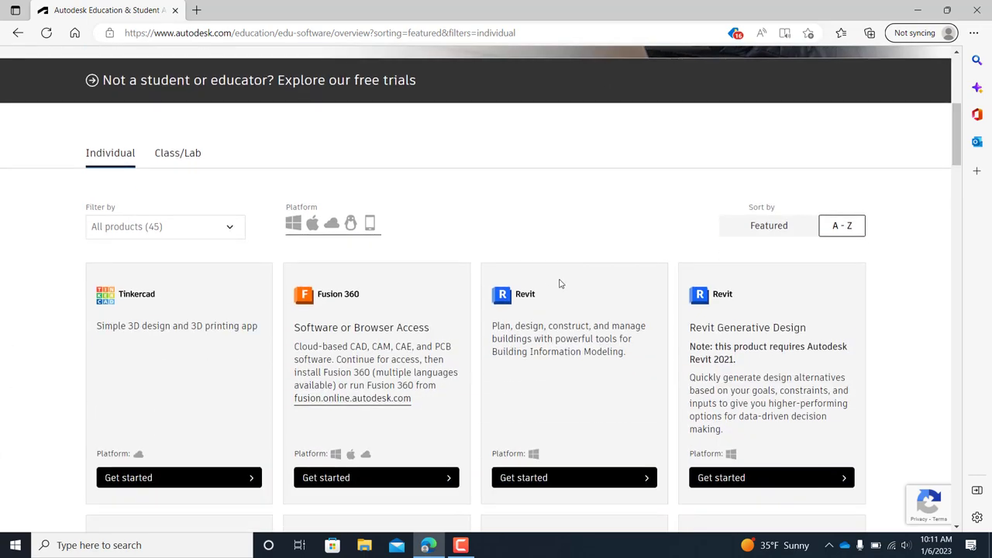
scroll(297, 317, "down", 1)
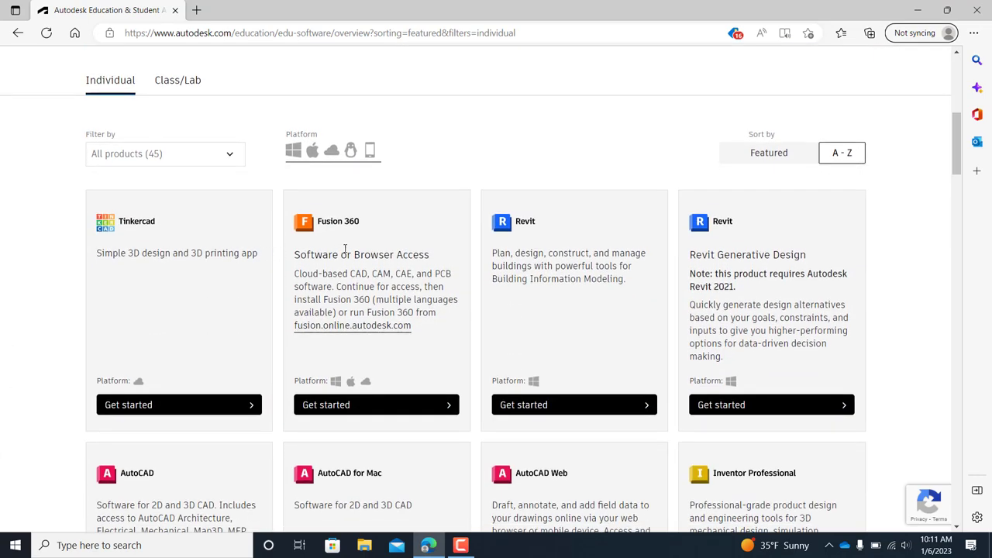
scroll(387, 244, "down", 1)
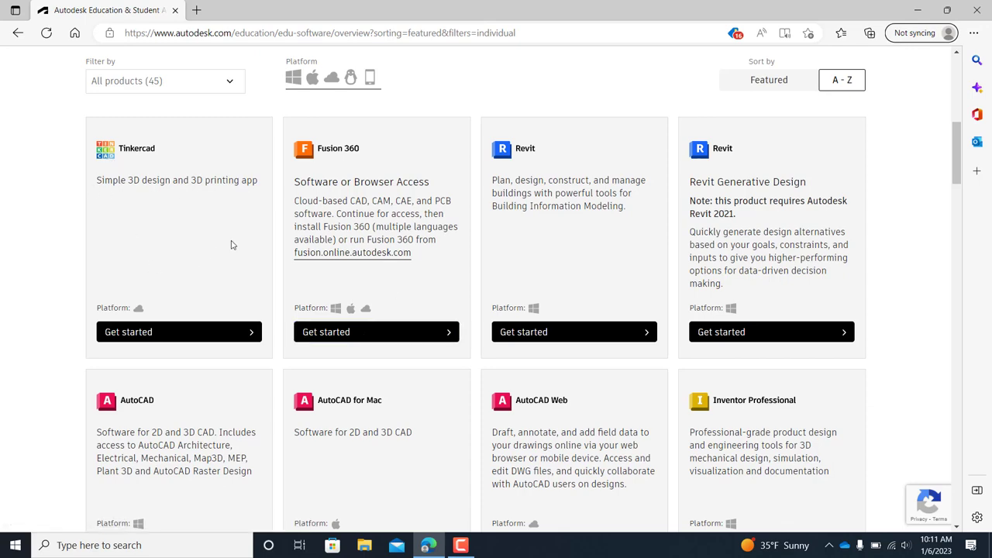
scroll(157, 310, "down", 2)
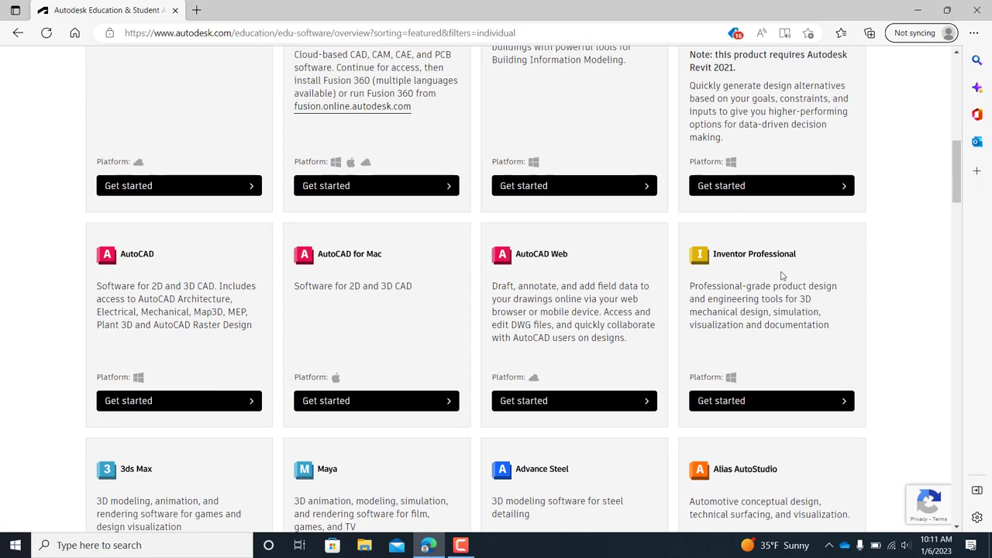
scroll(781, 286, "down", 1)
scroll(780, 285, "down", 1)
scroll(474, 321, "down", 2)
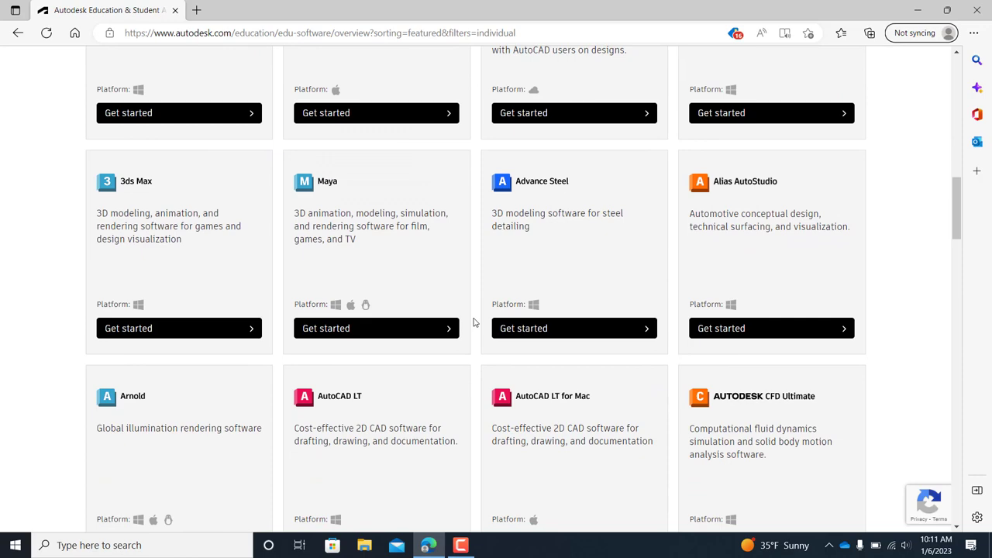
scroll(473, 321, "down", 1)
scroll(473, 321, "down", 2)
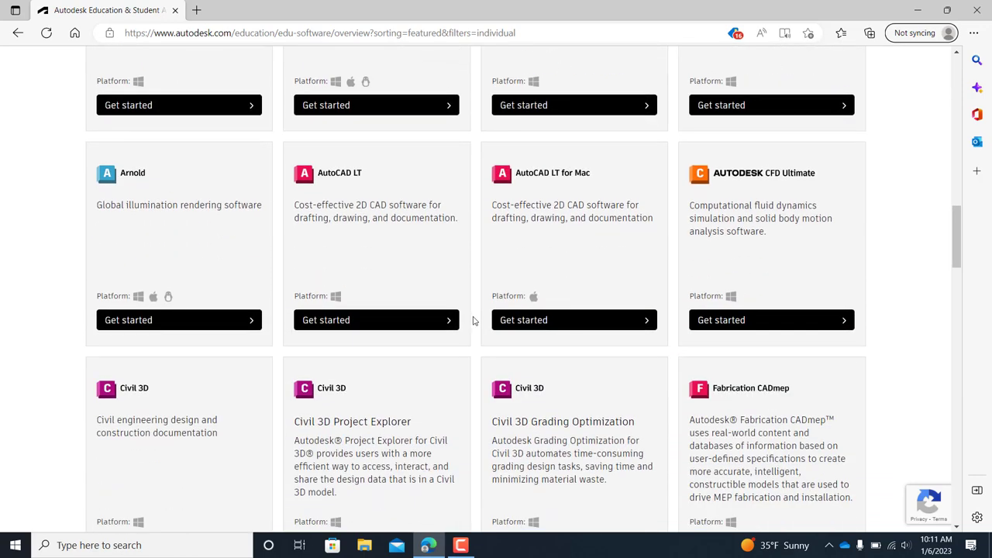
scroll(474, 321, "down", 1)
scroll(500, 290, "down", 3)
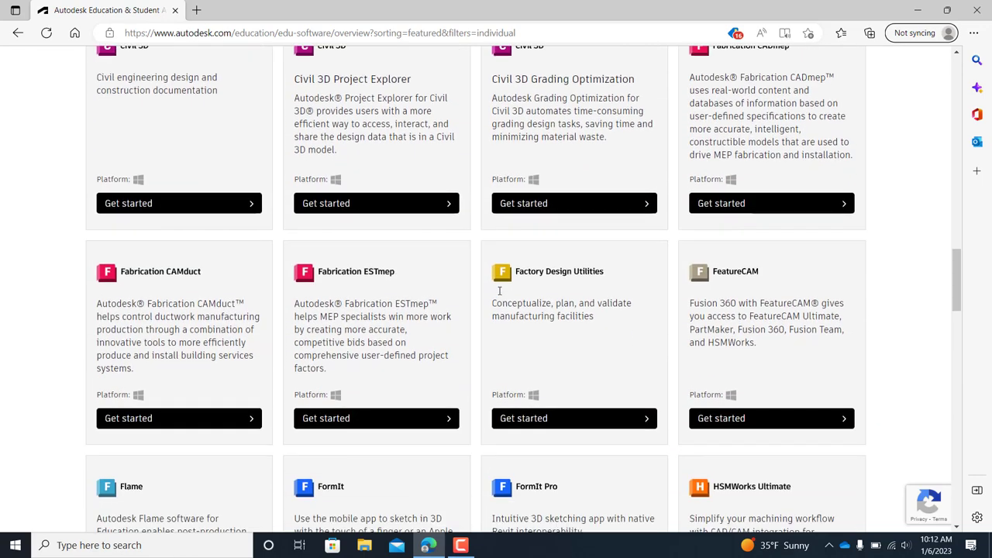
scroll(504, 291, "down", 2)
scroll(524, 303, "down", 3)
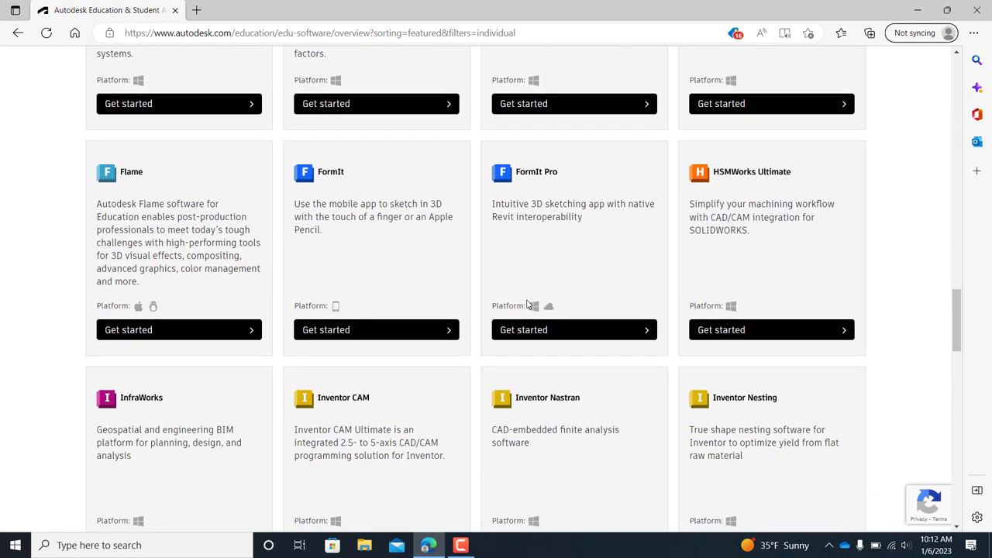
scroll(553, 318, "down", 2)
scroll(565, 318, "down", 3)
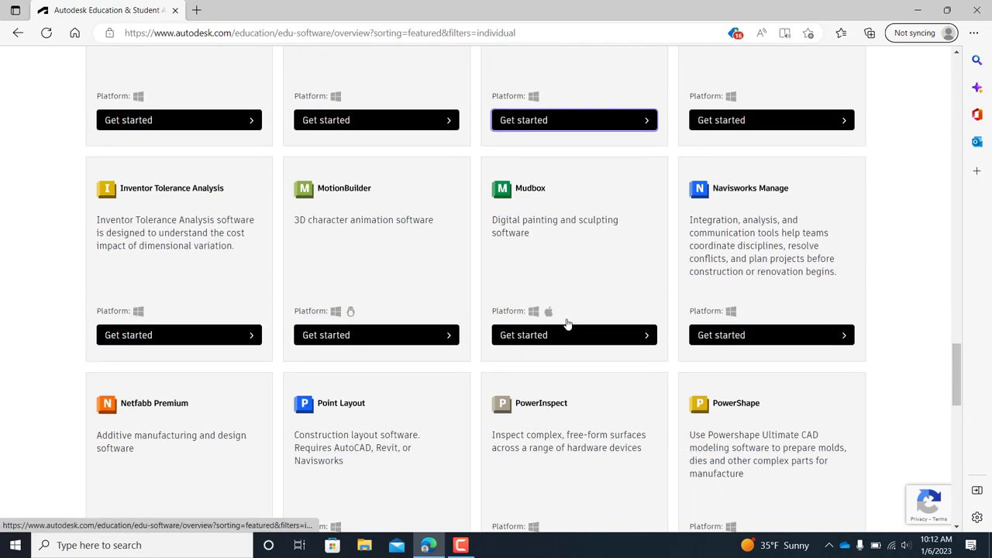
scroll(567, 324, "down", 2)
scroll(567, 324, "down", 2)
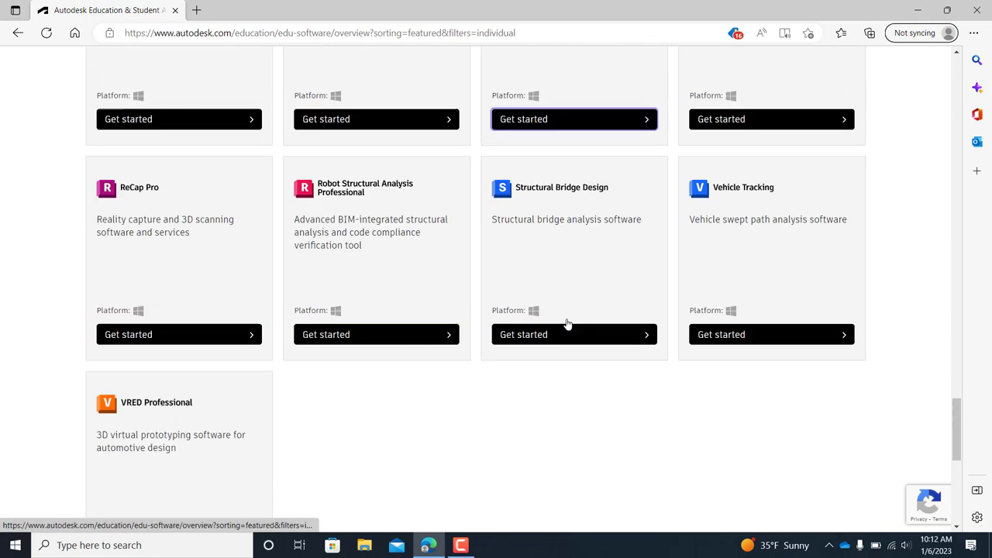
scroll(555, 314, "up", 12)
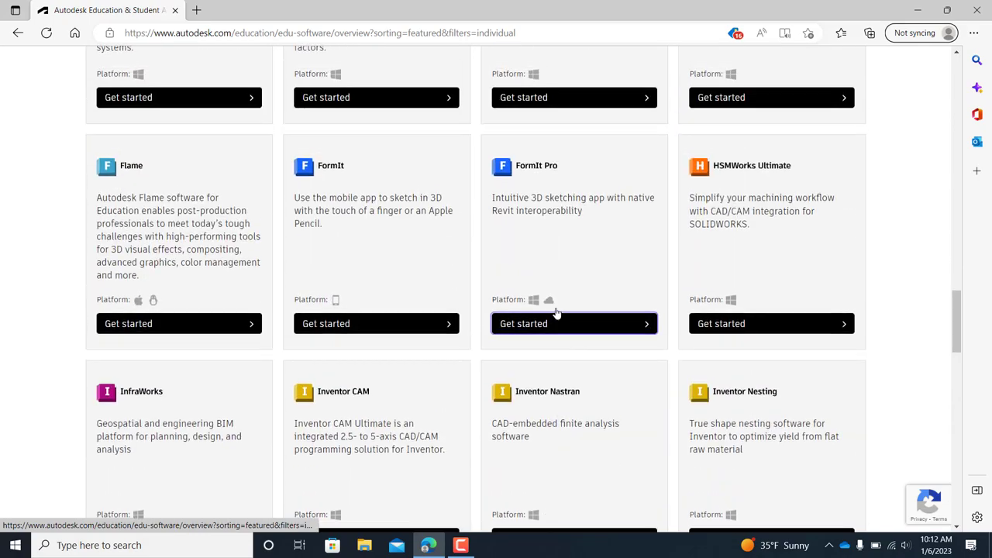
scroll(554, 311, "up", 6)
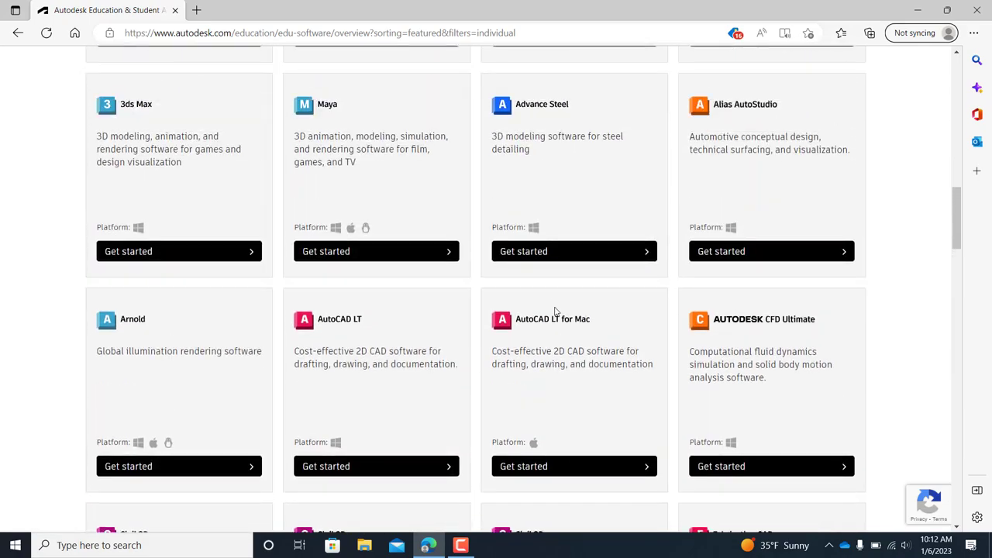
scroll(555, 309, "down", 3)
scroll(555, 308, "down", 3)
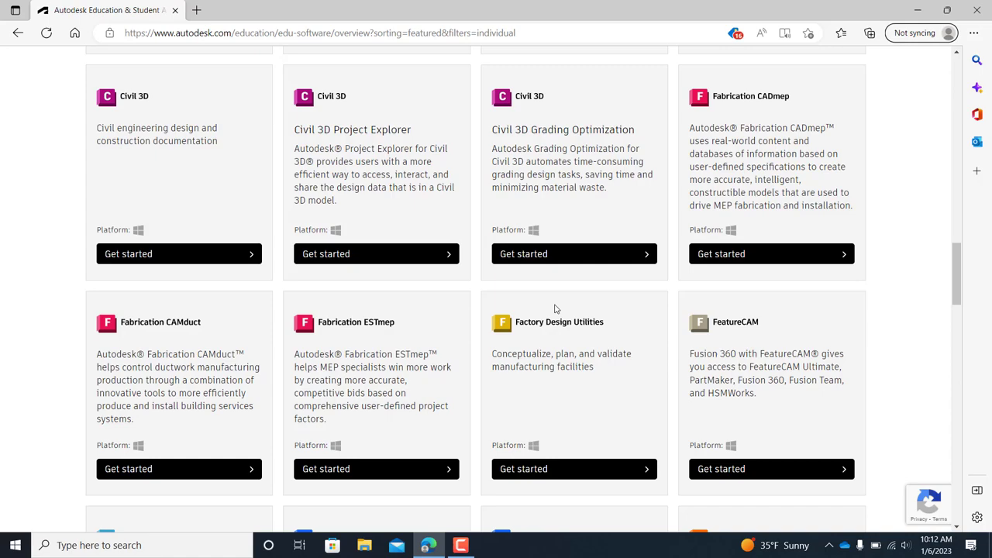
scroll(555, 308, "down", 3)
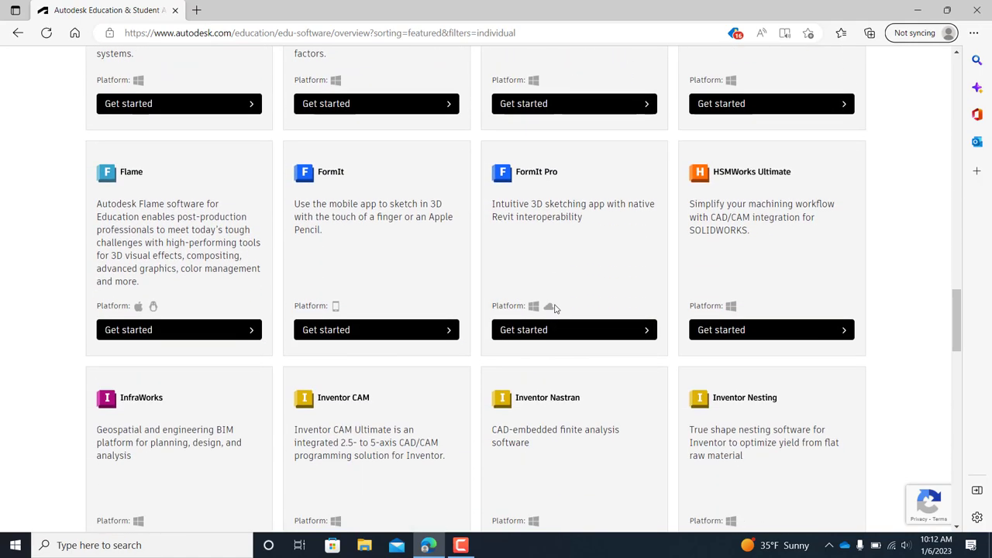
scroll(555, 309, "down", 3)
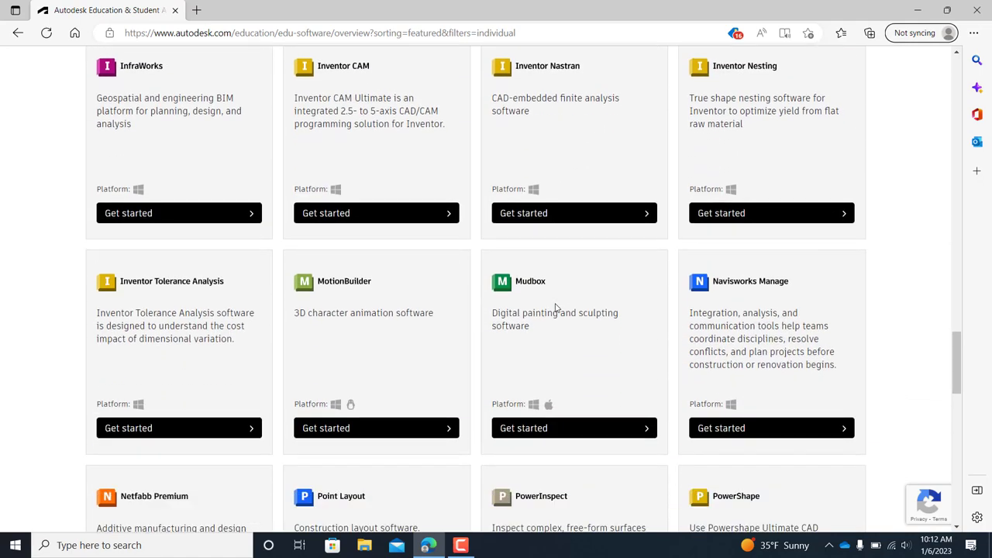
scroll(555, 309, "down", 2)
scroll(555, 308, "down", 2)
scroll(555, 309, "down", 2)
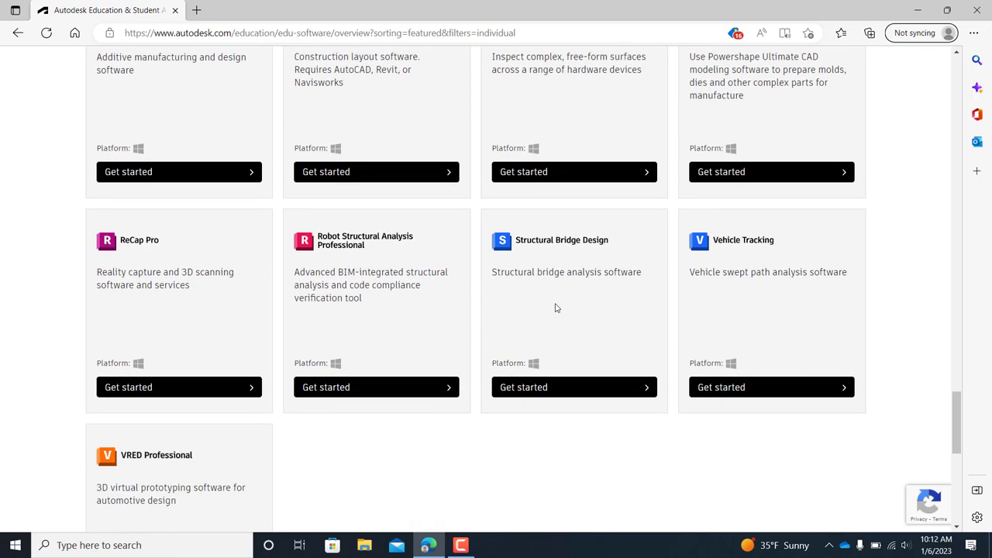
scroll(555, 309, "down", 2)
scroll(555, 309, "up", 6)
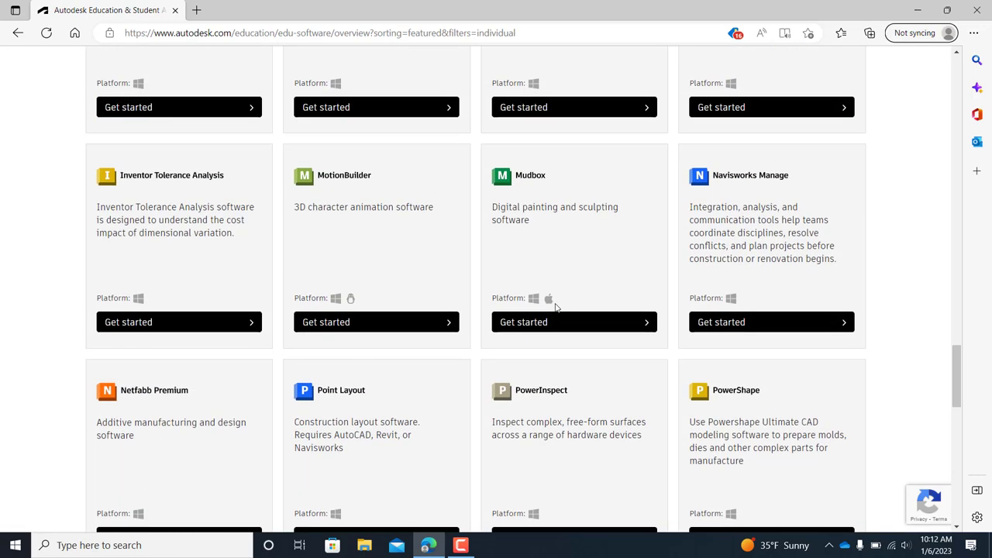
scroll(555, 308, "up", 5)
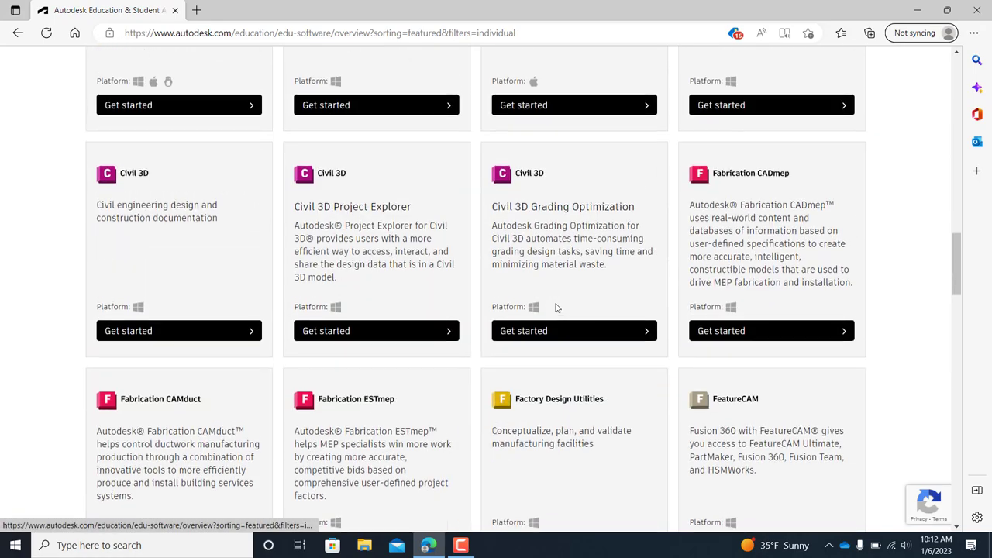
scroll(555, 309, "up", 8)
scroll(555, 309, "up", 3)
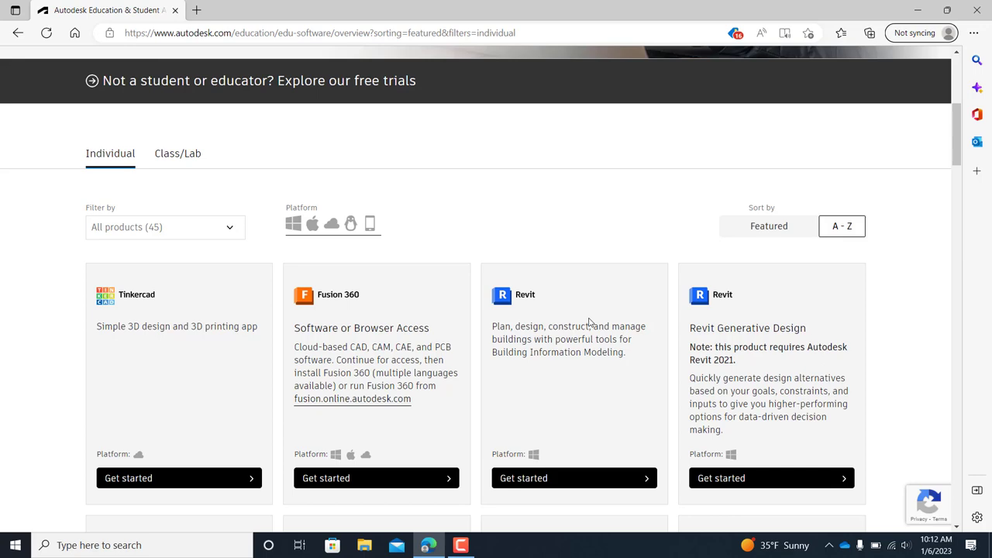
scroll(604, 310, "up", 4)
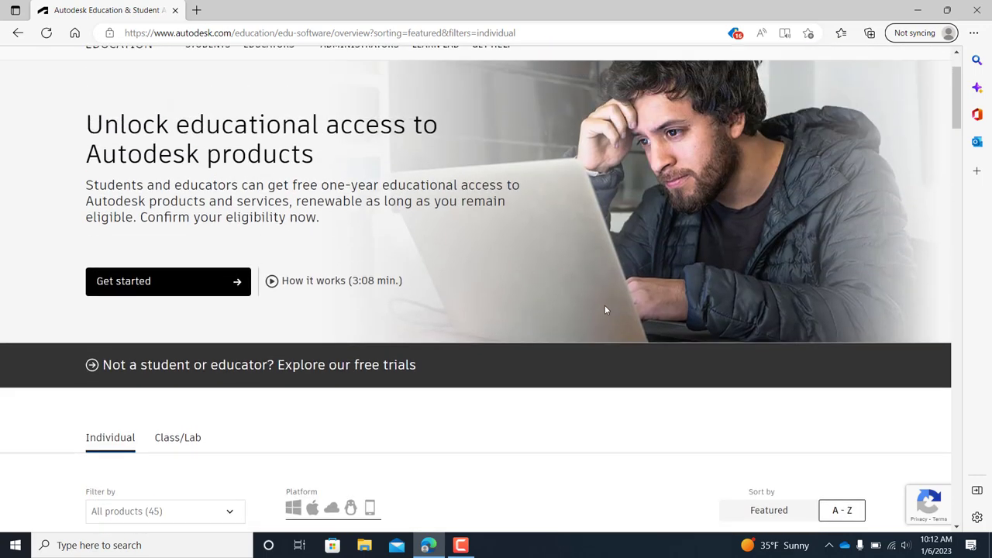
scroll(606, 309, "up", 1)
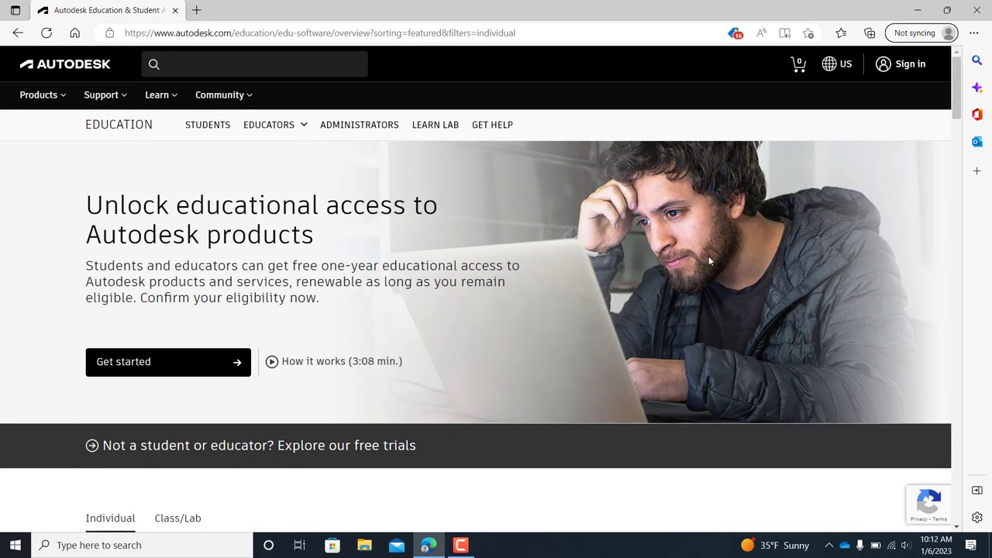
scroll(607, 346, "down", 1)
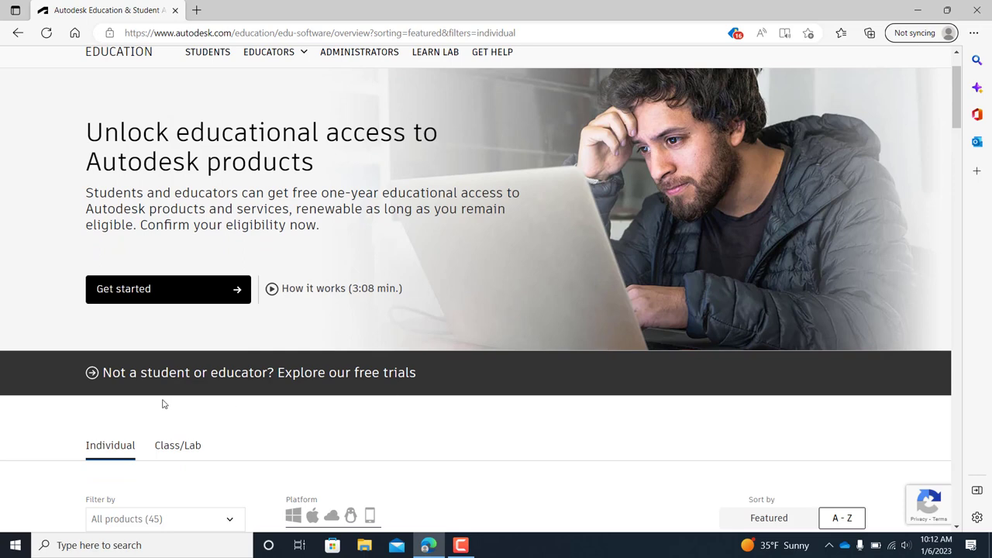
scroll(279, 380, "down", 1)
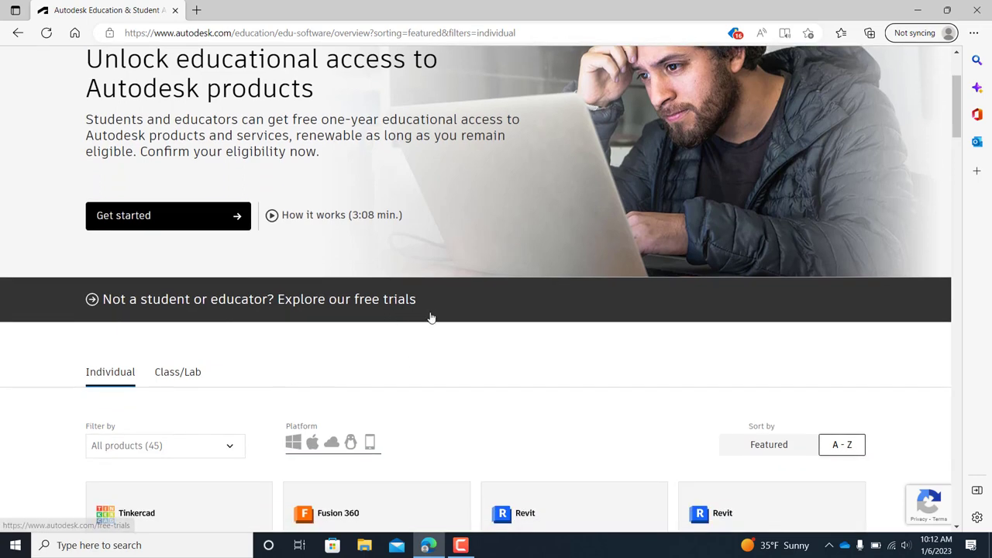
scroll(439, 331, "up", 1)
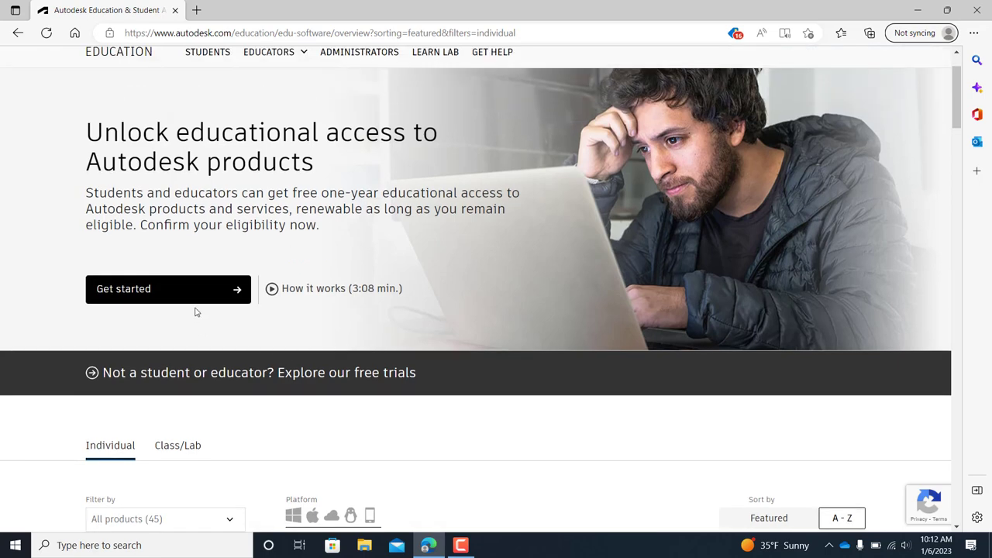
Begin the educational access sign-up and choose Student as the educational role.
left_click(171, 301)
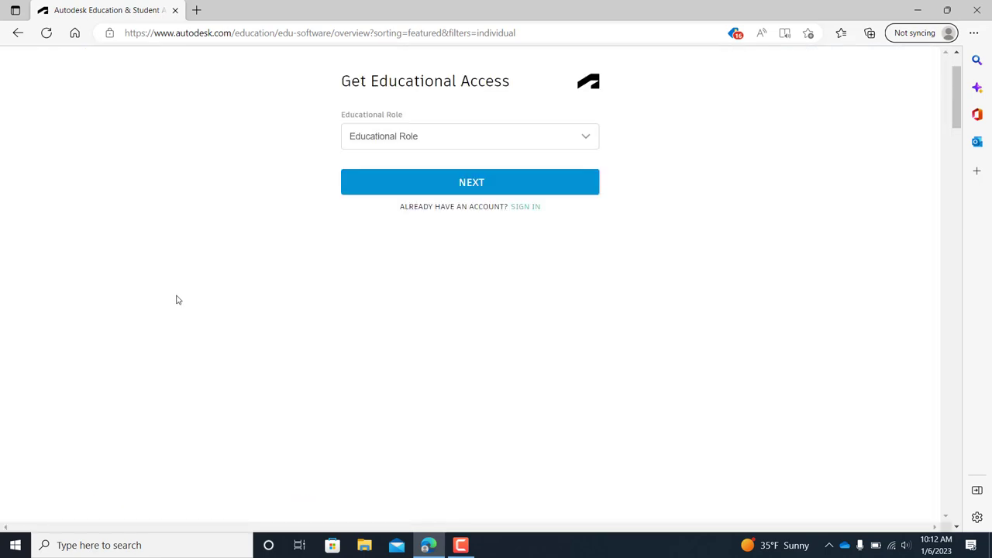
left_click(460, 136)
left_click(389, 167)
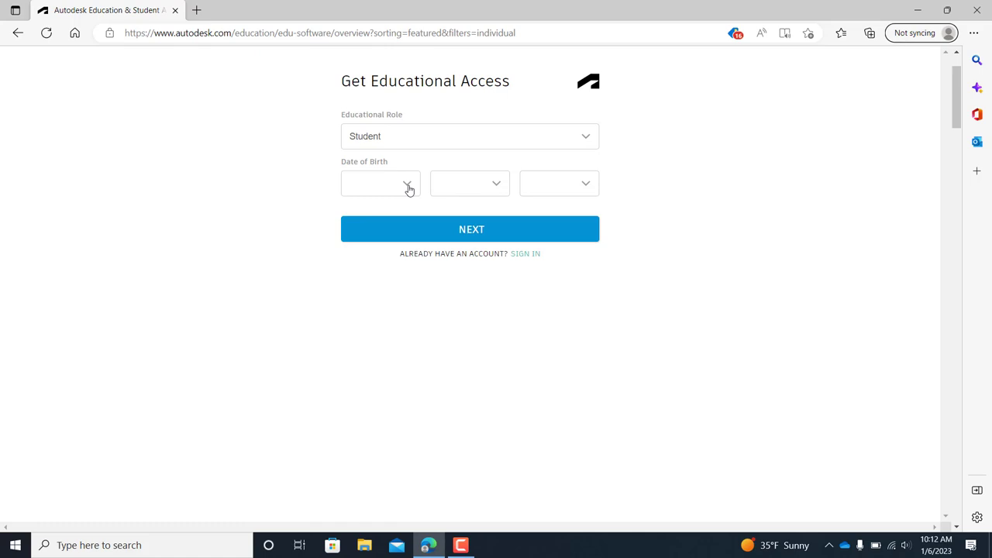
left_click(408, 190)
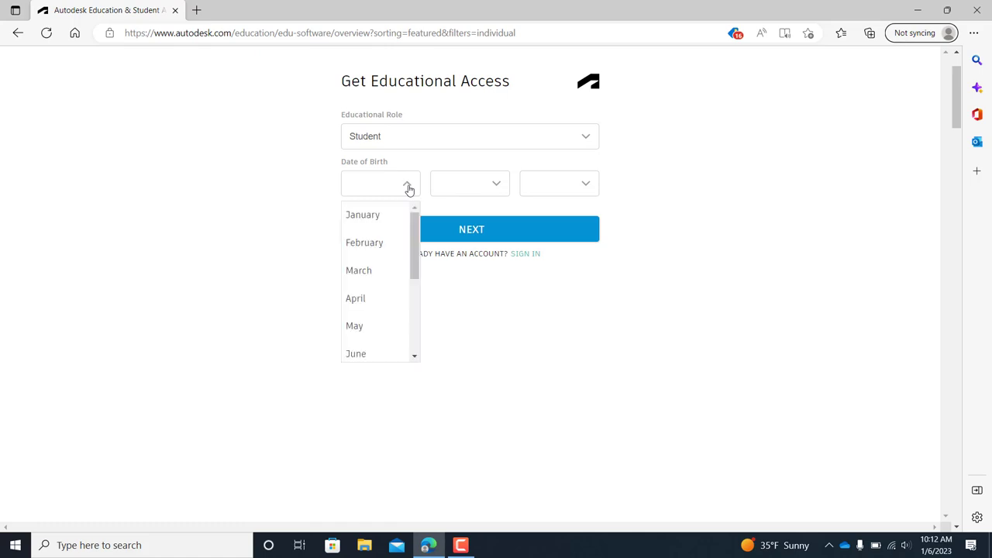
left_click(371, 271)
left_click(499, 185)
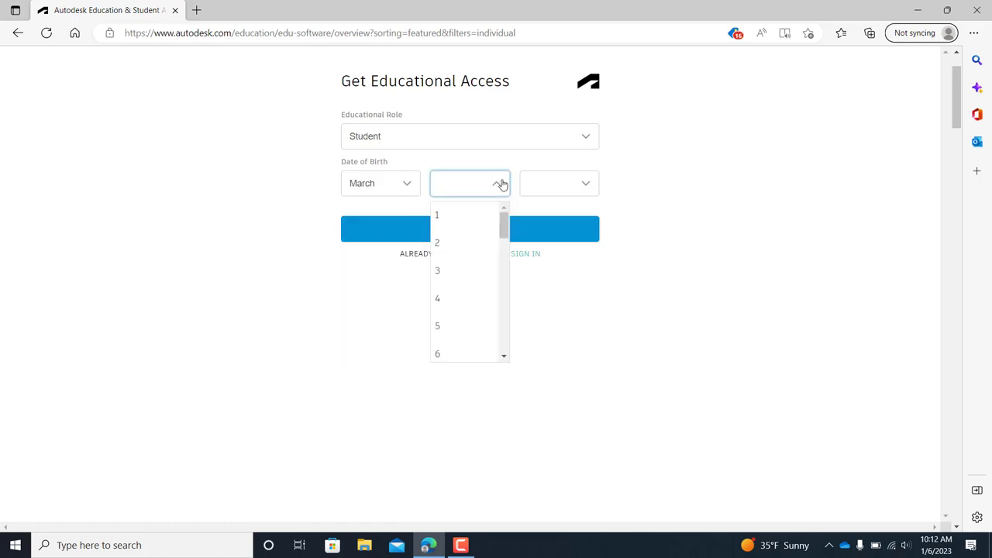
left_click(447, 248)
left_click(586, 186)
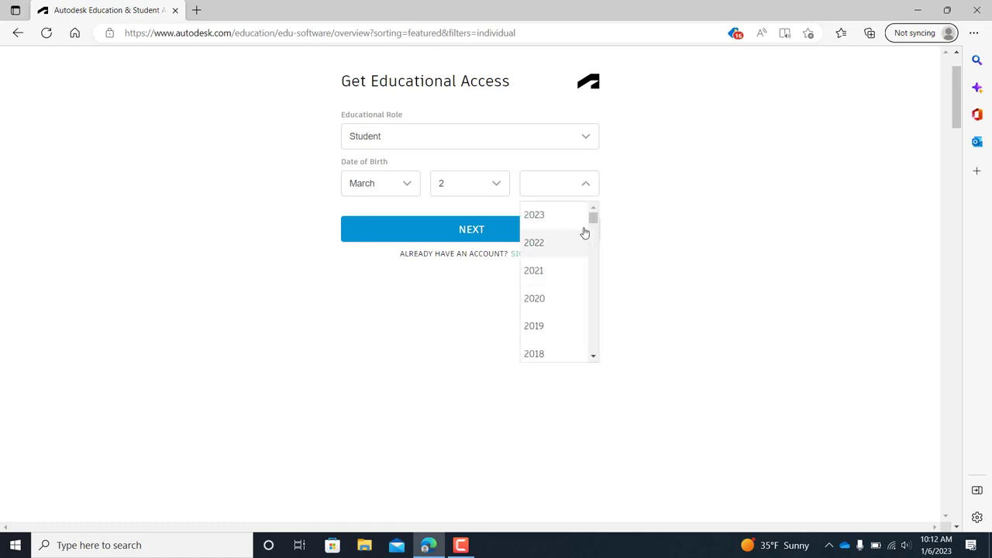
left_click_drag(593, 220, 599, 279)
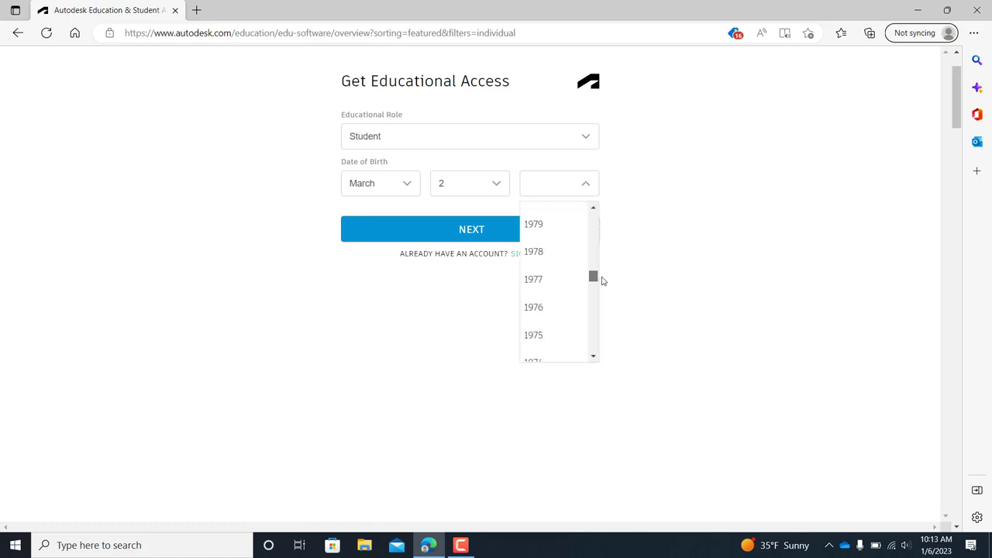
left_click(562, 312)
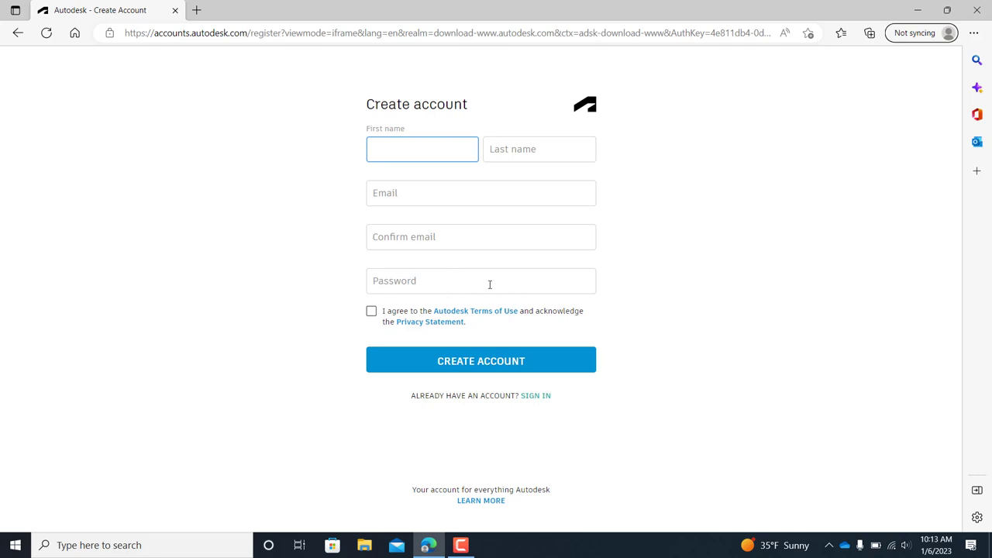
Submit the Create account form with every field blank to trigger required-field errors.
left_click(511, 365)
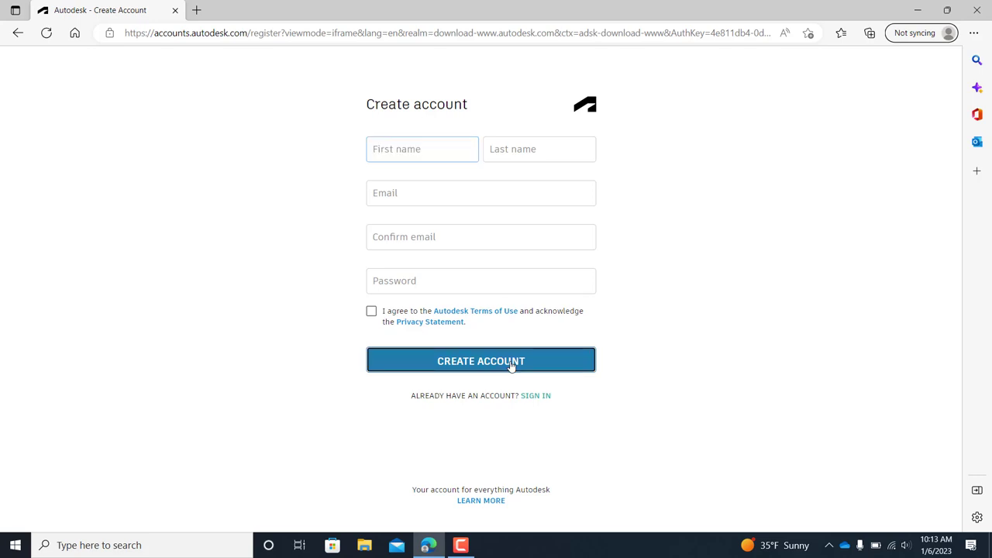
scroll(800, 205, "down", 2)
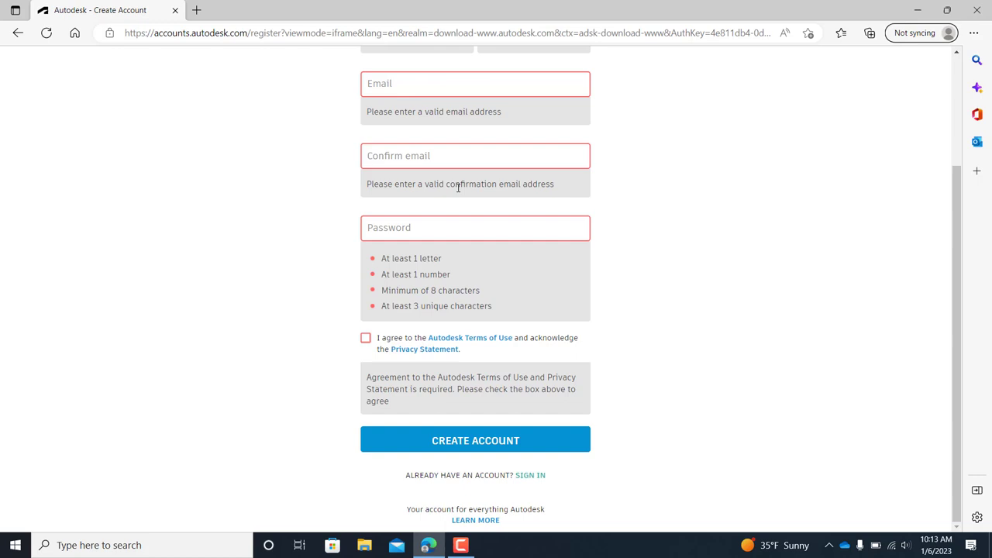
scroll(622, 242, "up", 2)
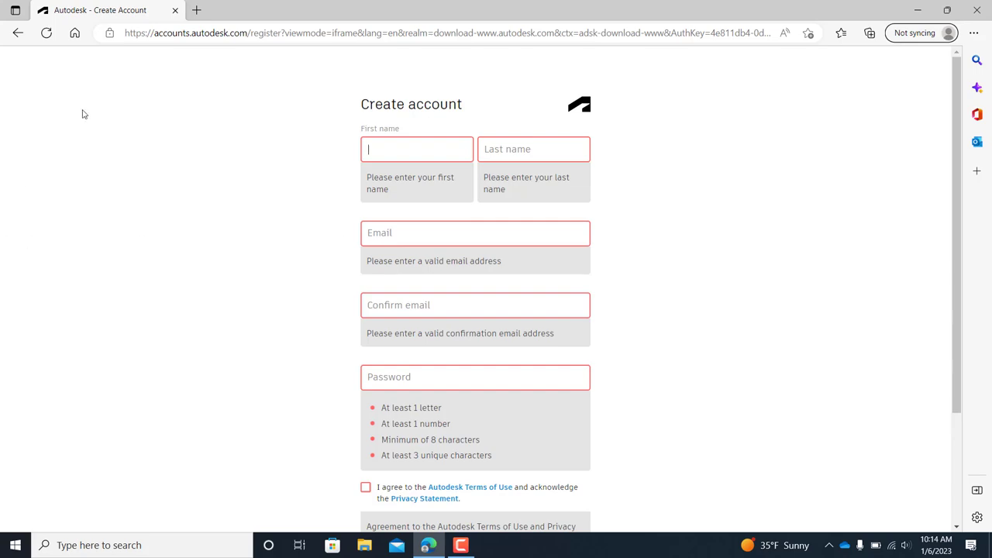
Go back to the sign-in page and submit the student account's e-mail address.
left_click(18, 33)
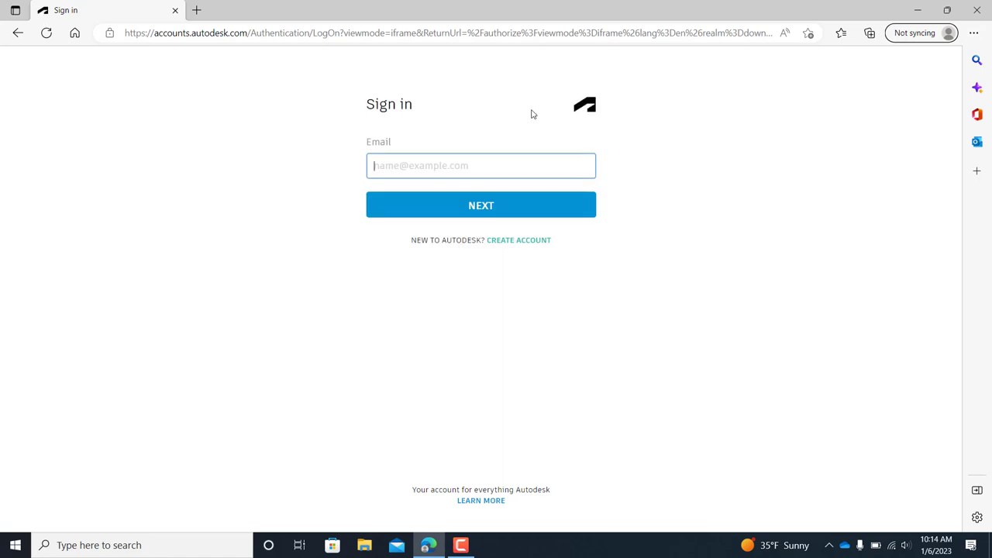
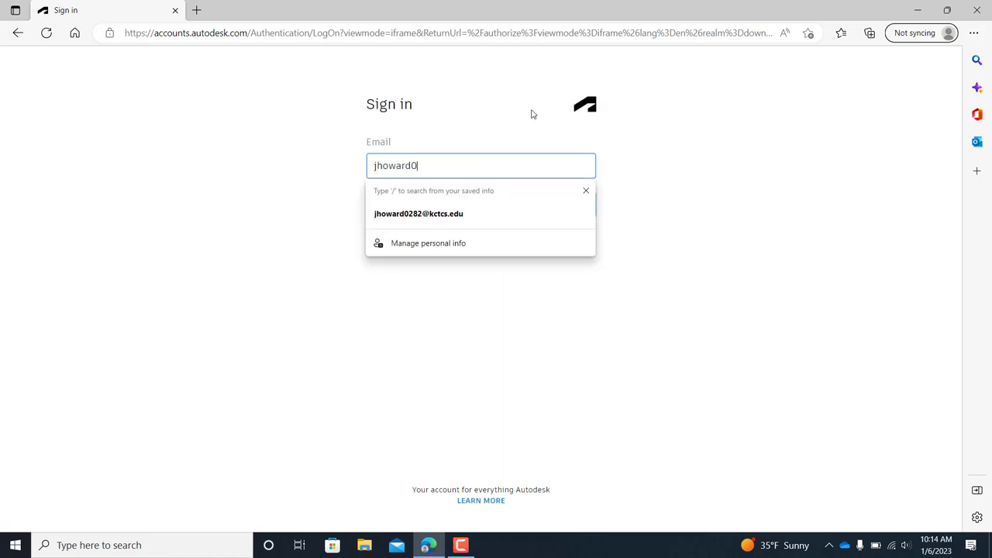
key("Return")
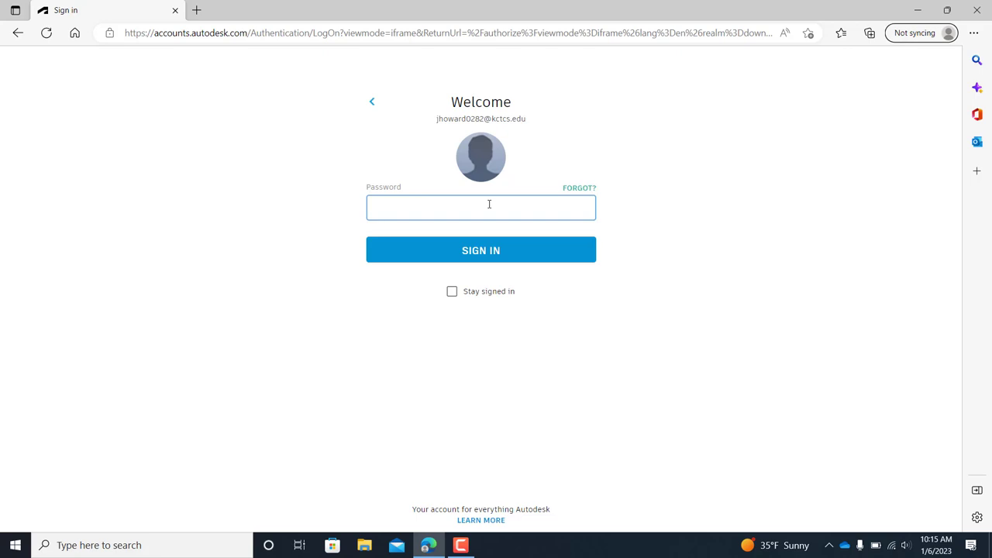
Enter the account password, retrying after failed attempts, until sign-in succeeds.
type("a")
key("Return")
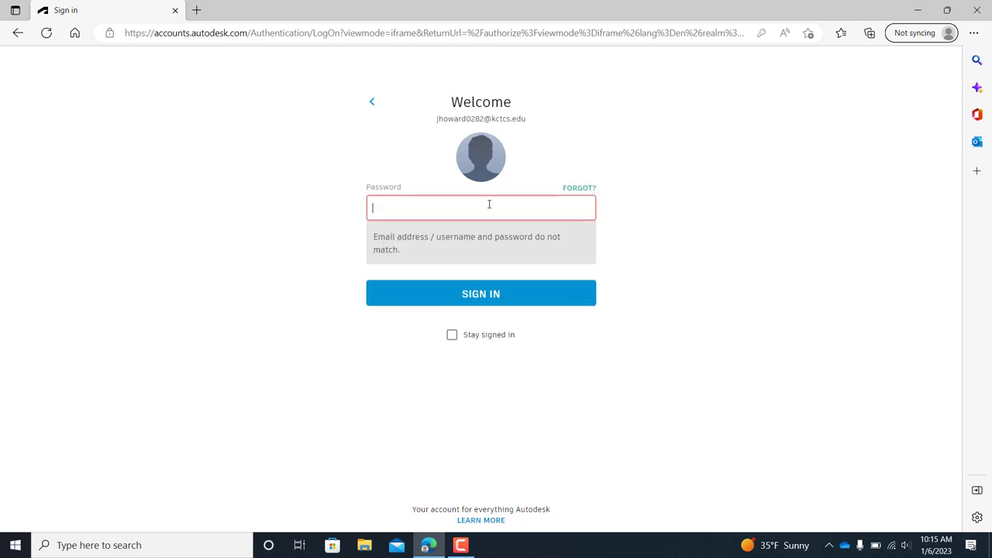
type("••")
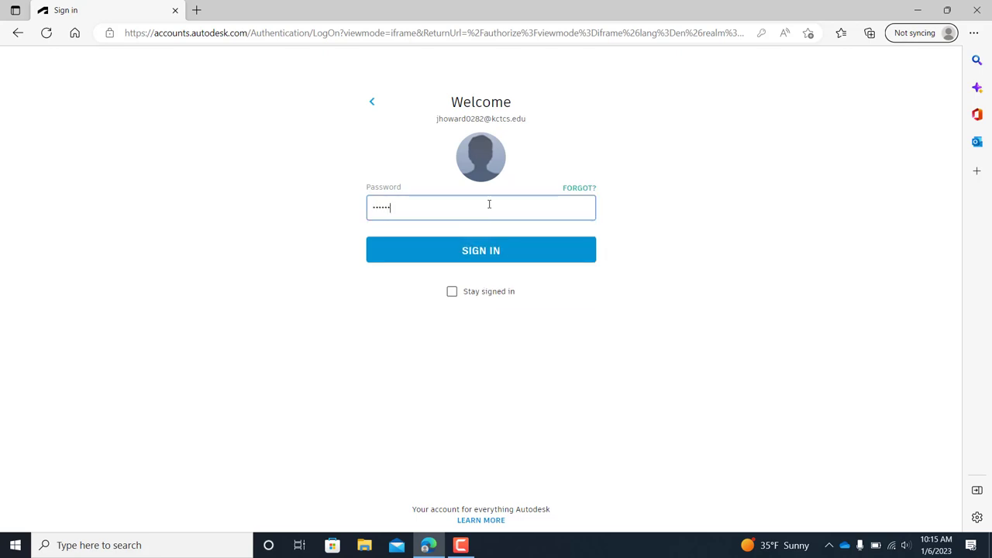
type("•••••••")
key("Return")
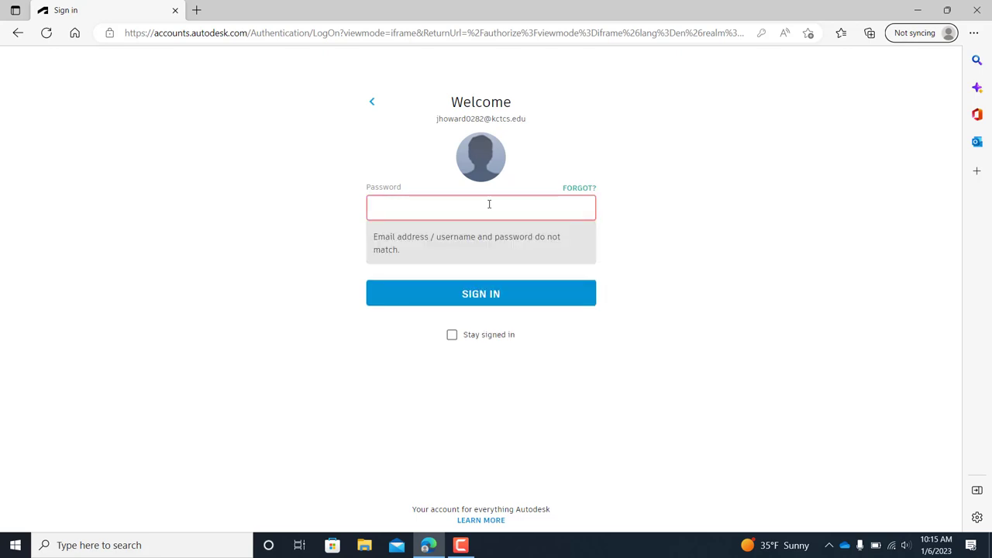
type("•••")
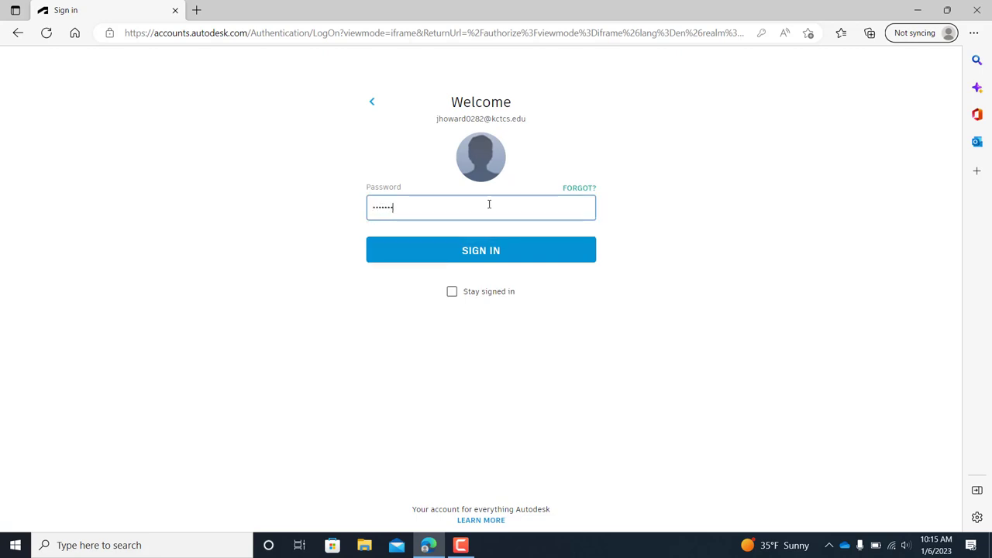
type("••••••••")
key("Return")
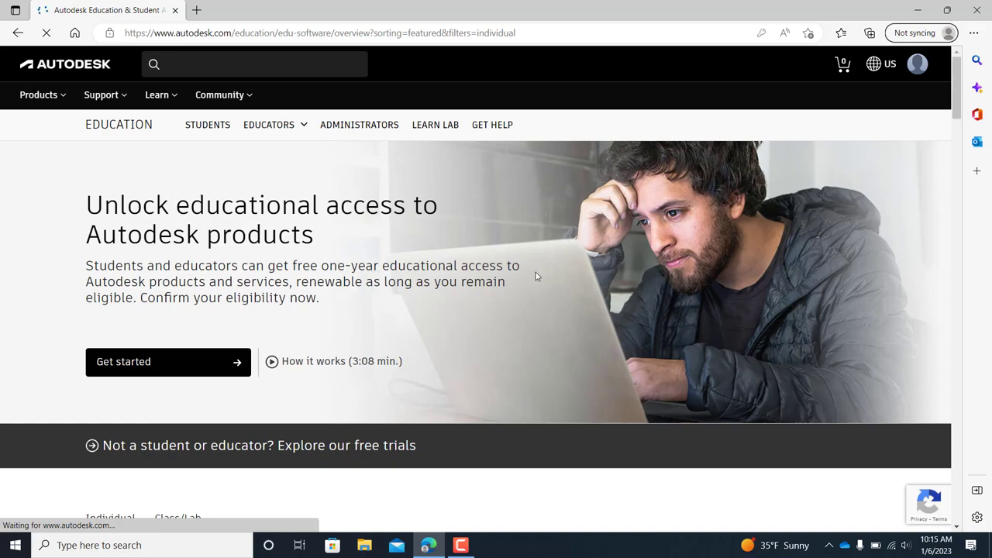
Open the Revit card's install options and keep version 2023 for Windows in English.
scroll(563, 269, "down", 4)
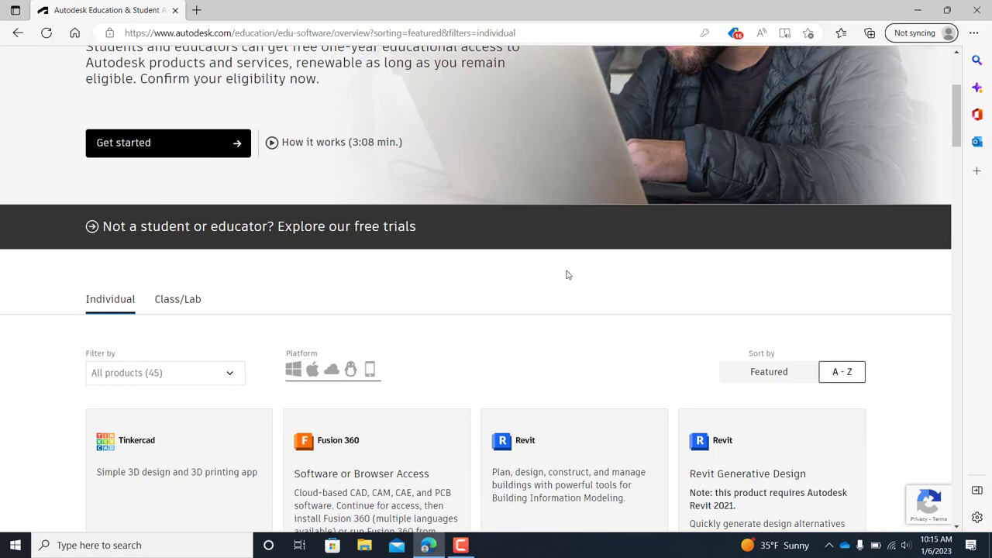
scroll(567, 275, "down", 3)
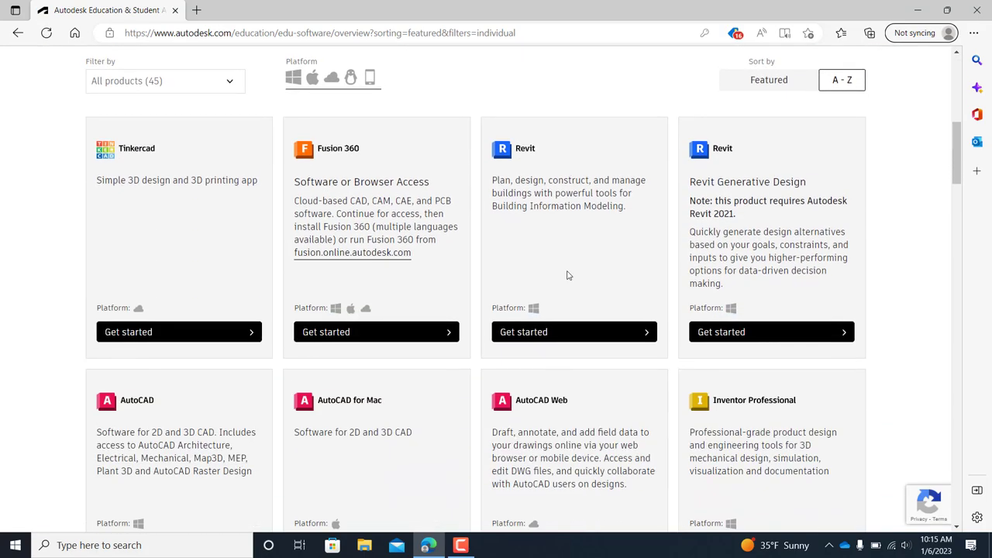
scroll(763, 227, "down", 1)
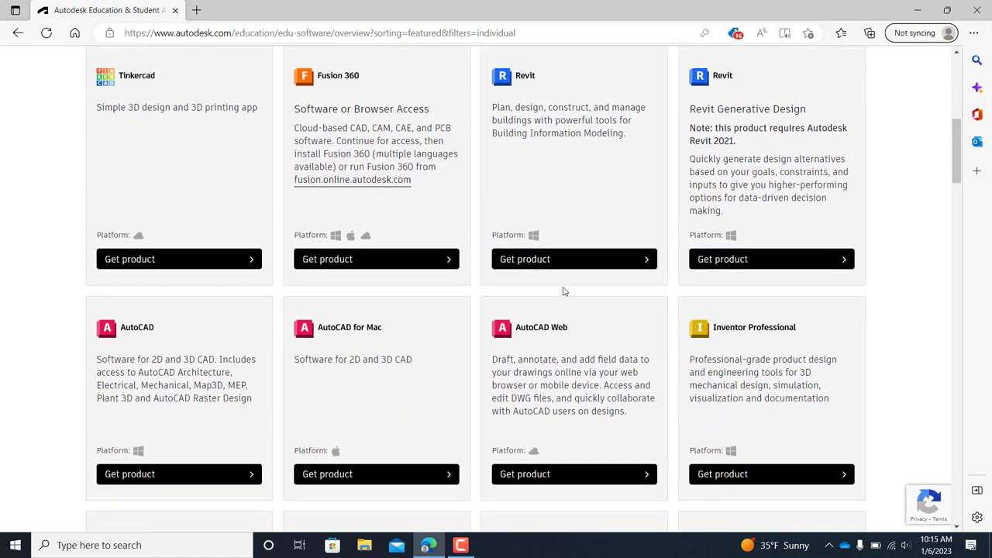
left_click(571, 262)
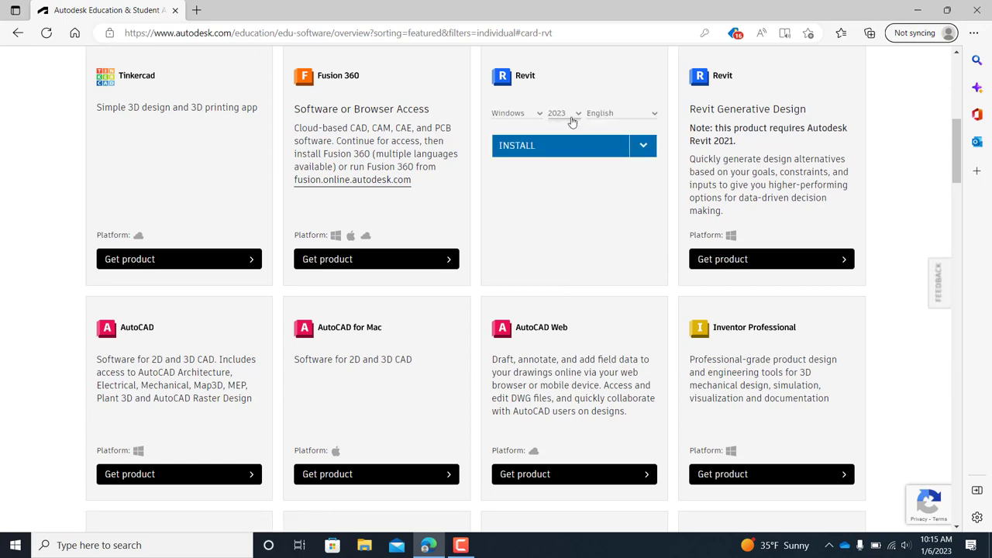
left_click(577, 116)
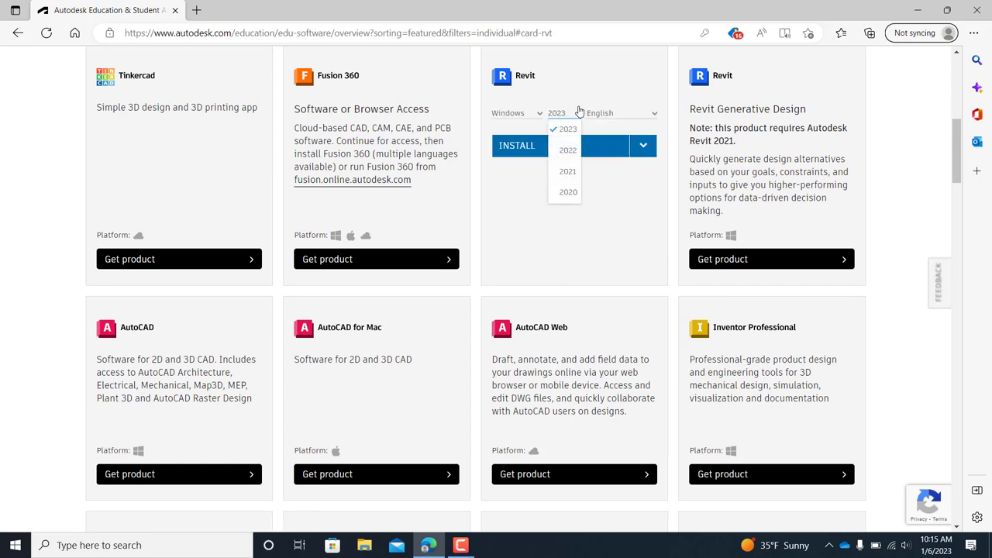
left_click(578, 93)
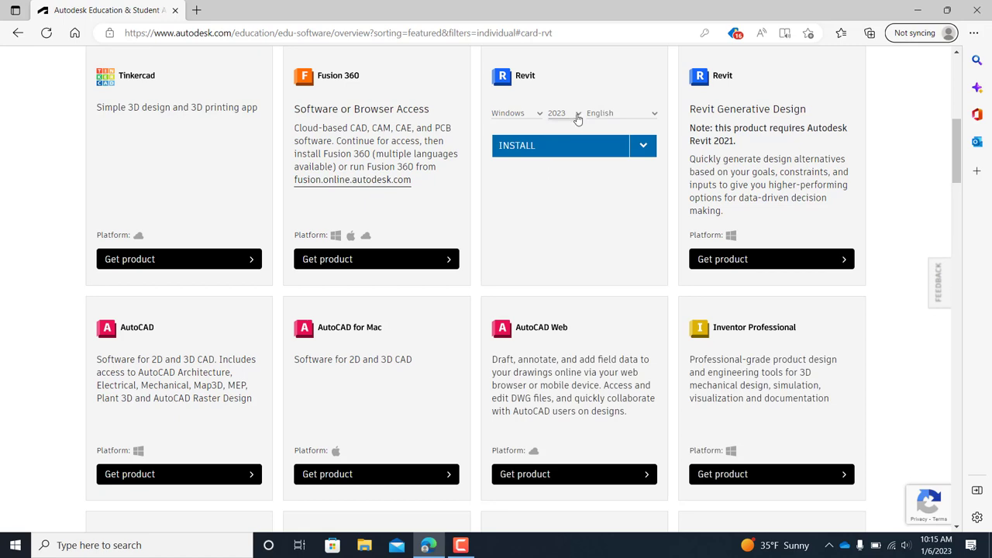
left_click(579, 116)
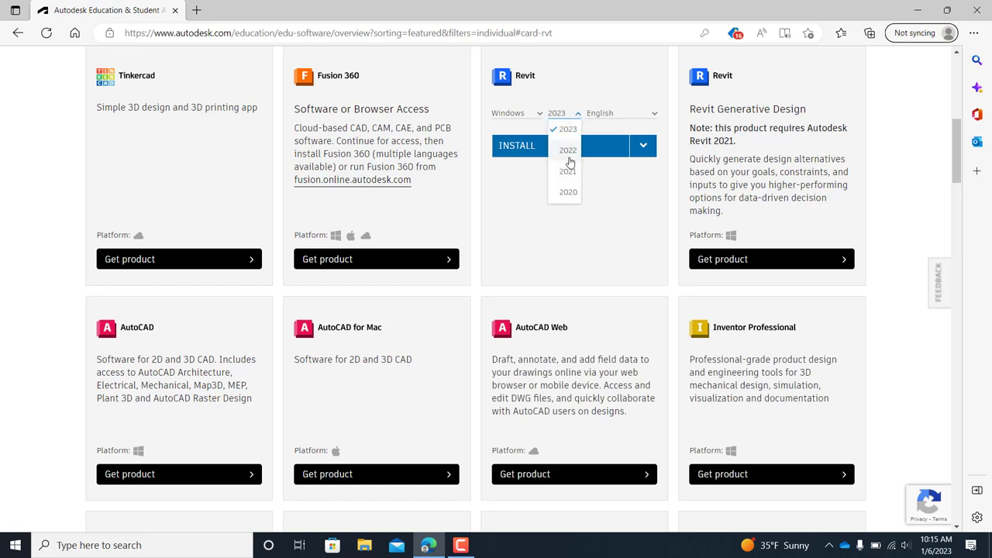
left_click(585, 91)
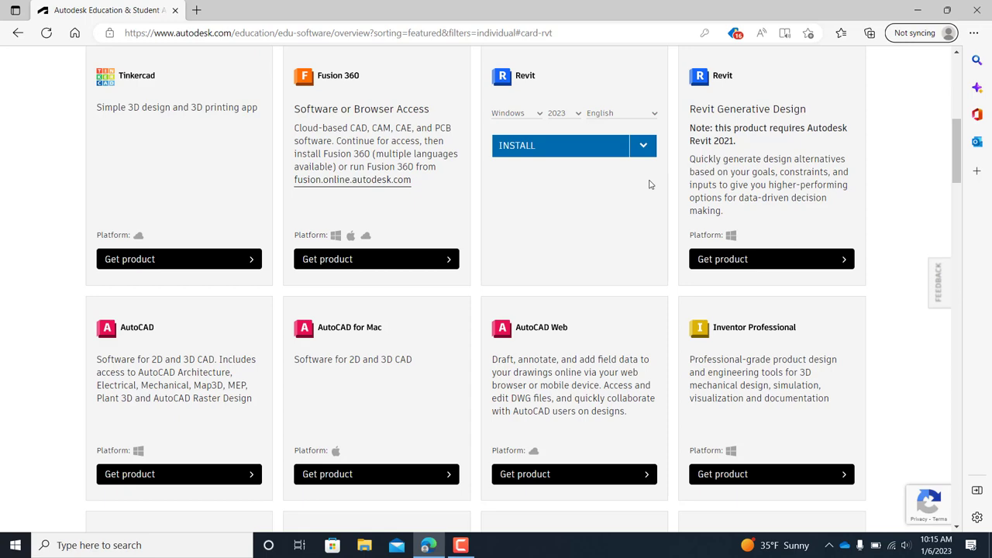
scroll(637, 191, "down", 1)
scroll(637, 191, "up", 1)
scroll(601, 193, "down", 1)
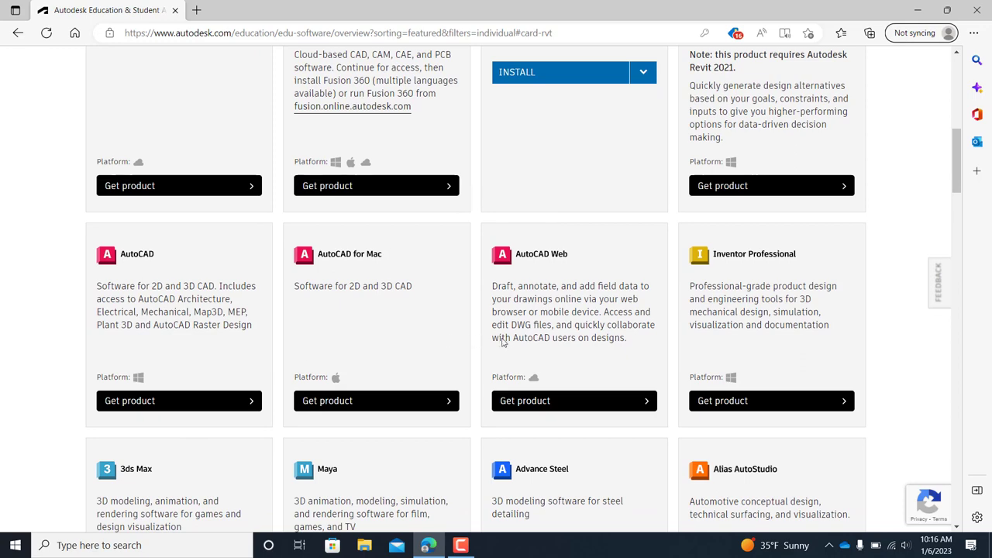
scroll(504, 345, "down", 3)
scroll(564, 361, "up", 4)
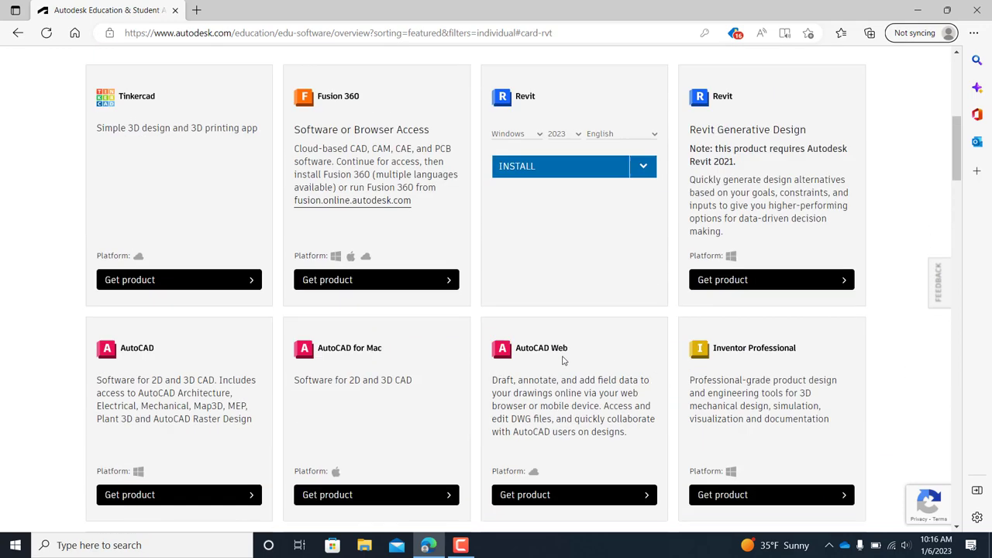
scroll(563, 361, "up", 3)
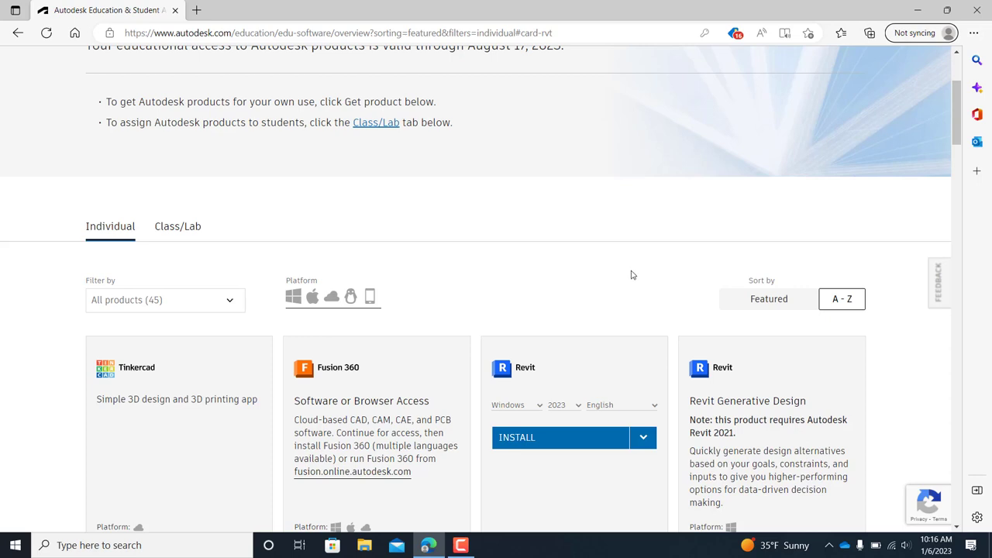
scroll(617, 261, "up", 2)
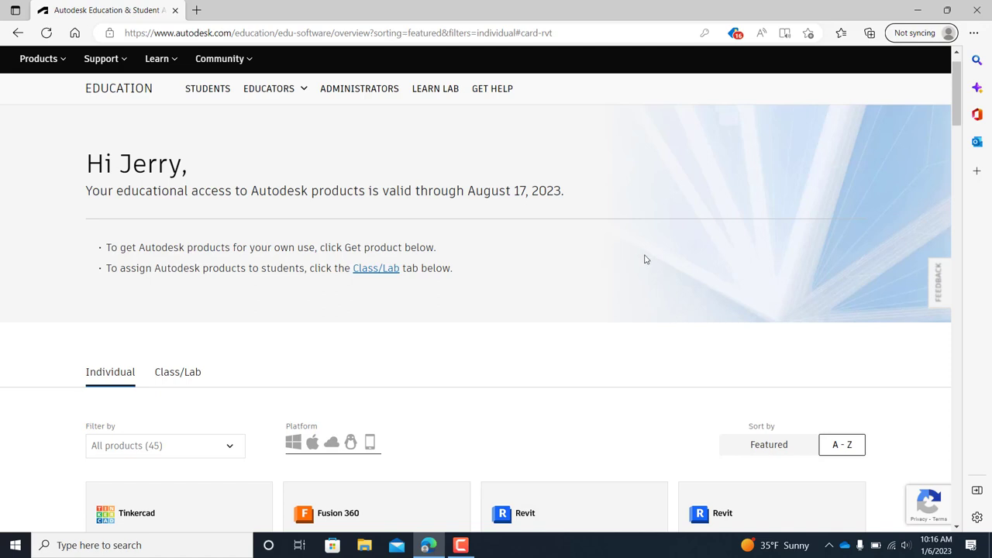
scroll(701, 256, "up", 1)
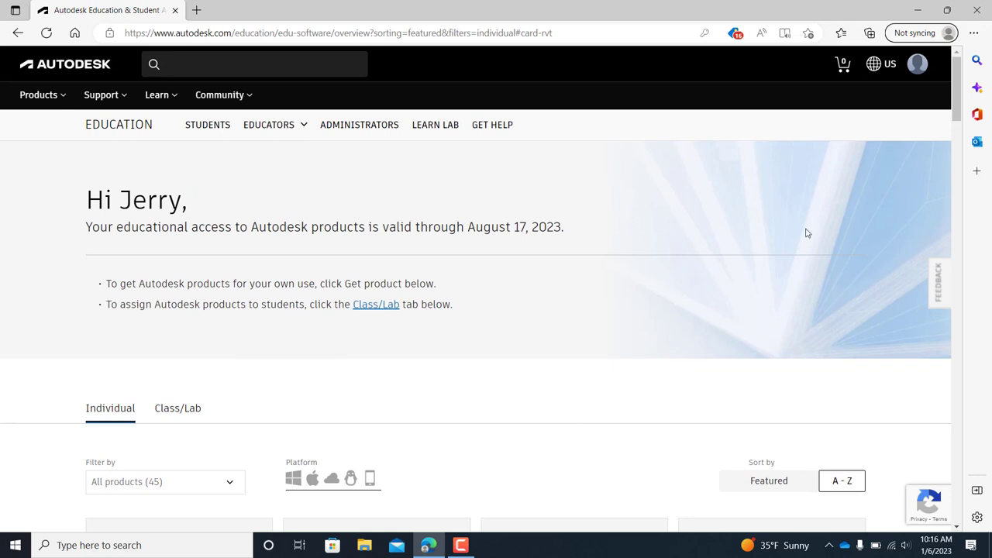
Go to Products and services from the profile menu and browse the listed product cards.
left_click(918, 69)
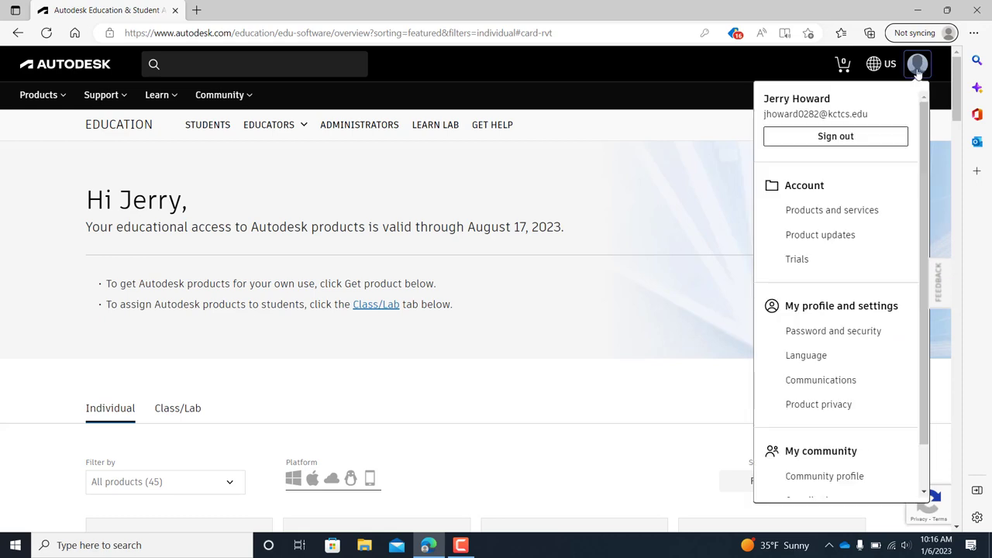
left_click(863, 216)
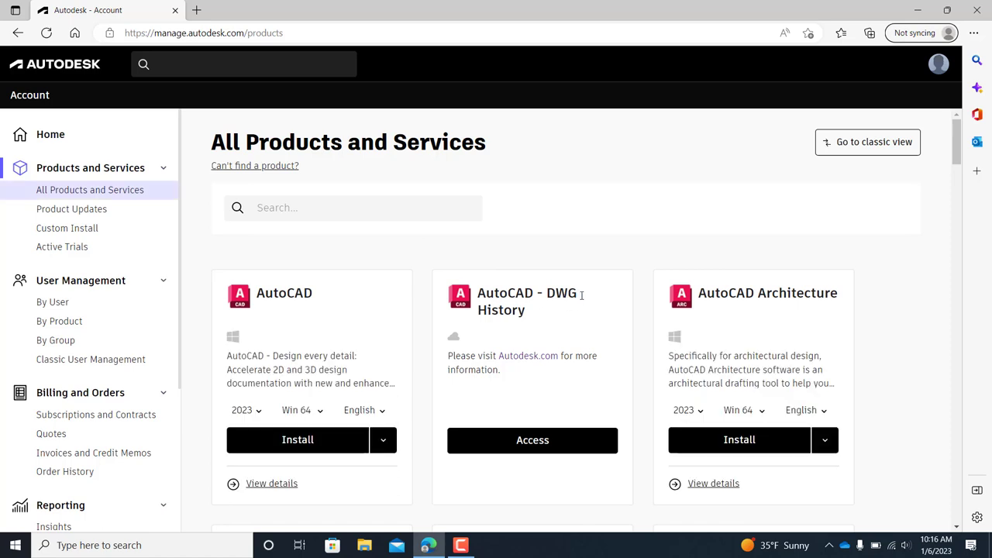
scroll(583, 300, "down", 2)
scroll(582, 300, "up", 2)
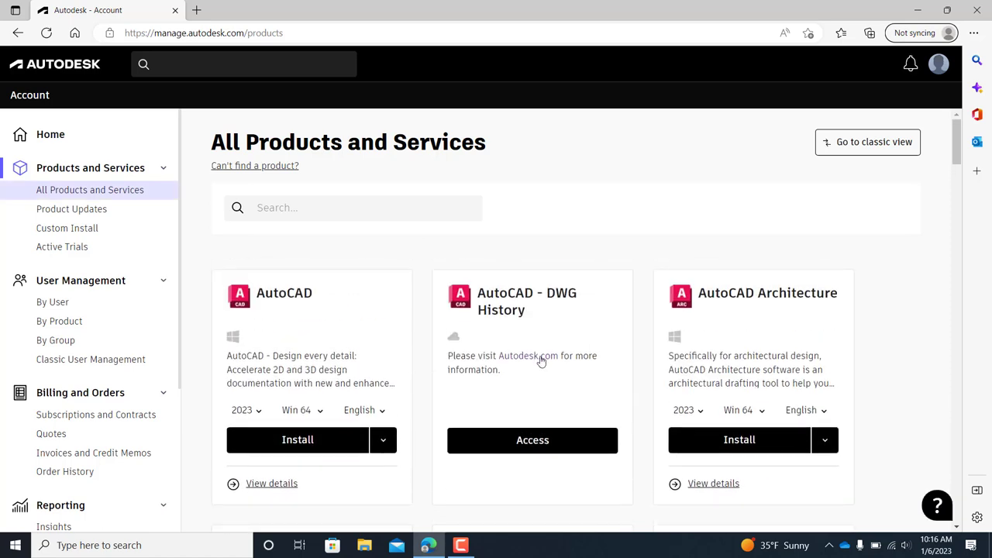
scroll(543, 361, "down", 4)
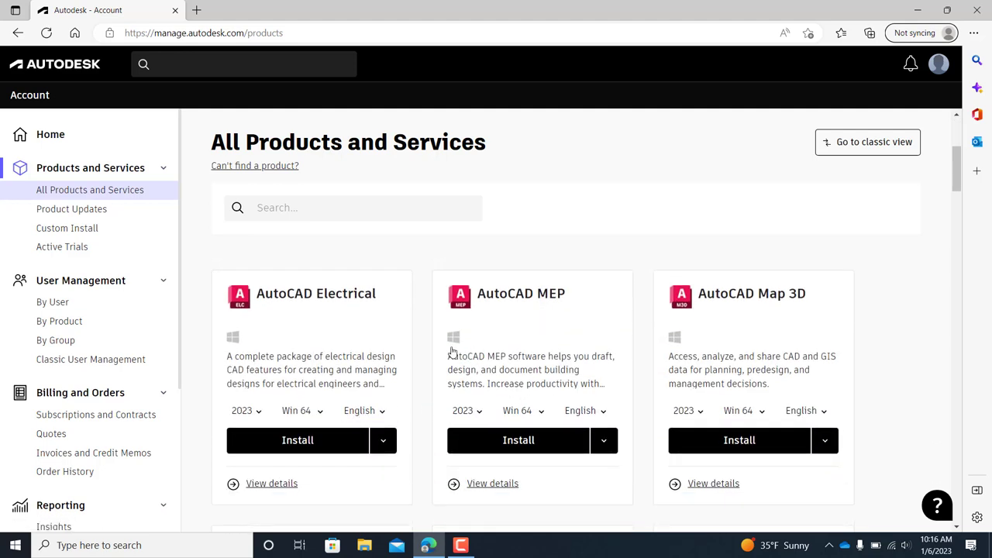
scroll(540, 409, "up", 4)
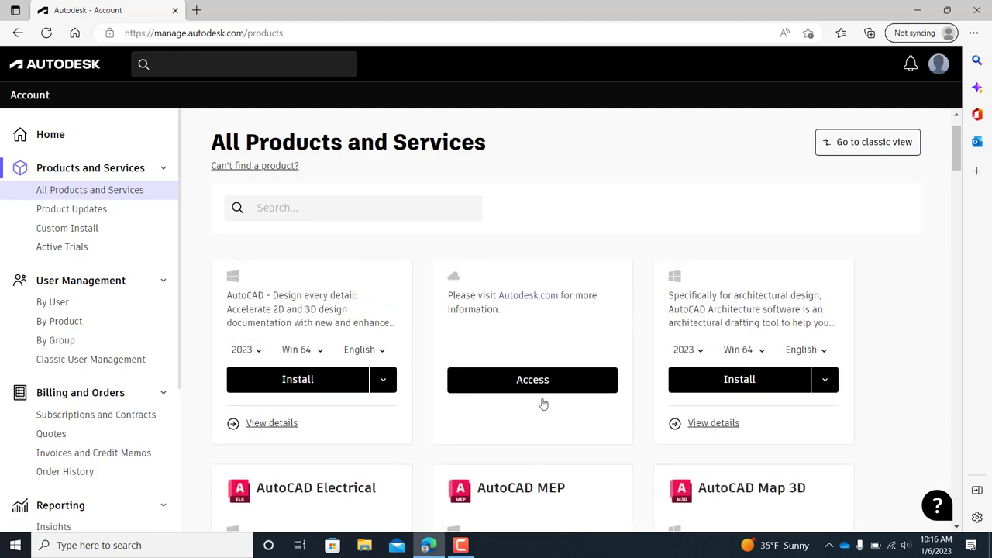